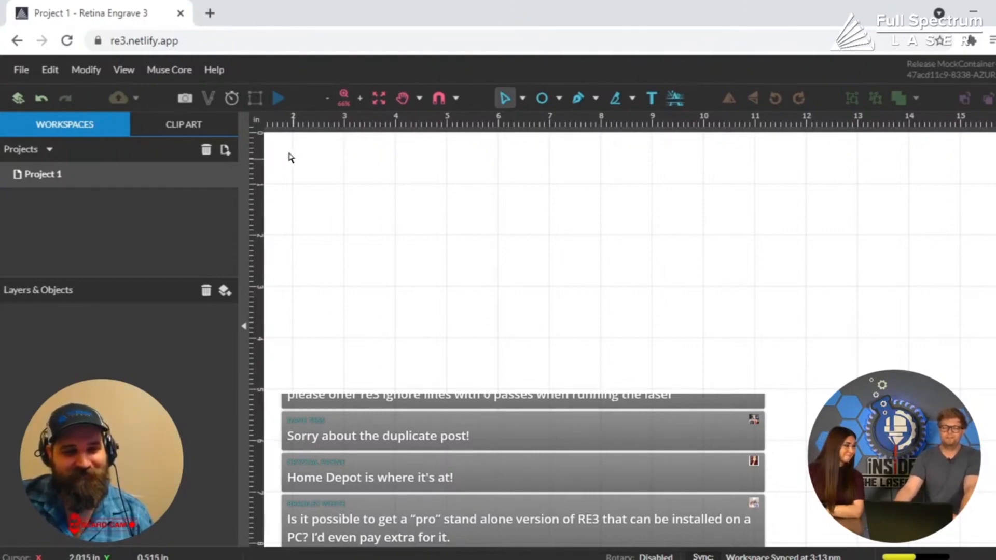
- Search Google Images for "lighting bolt" in a new browser tab
left_click(210, 15)
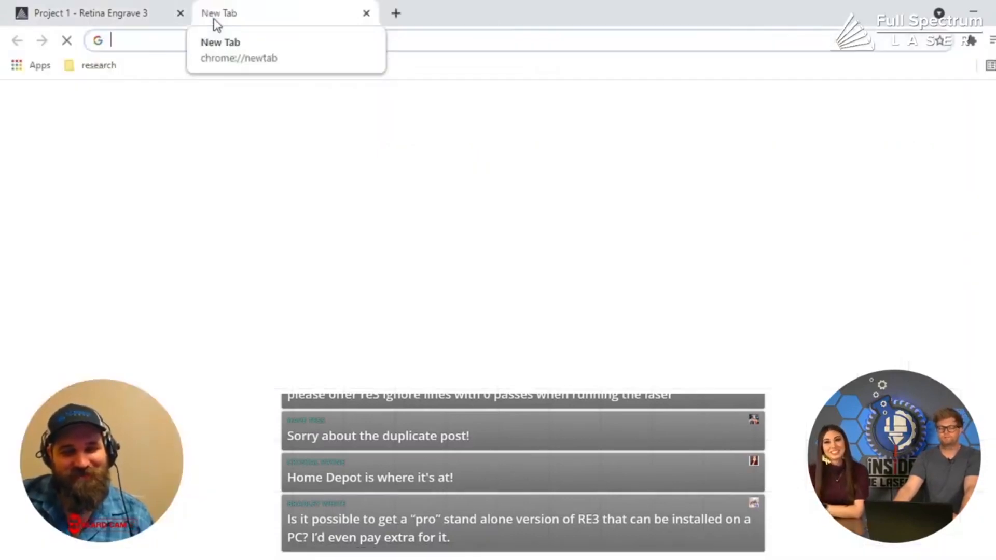
left_click(400, 324)
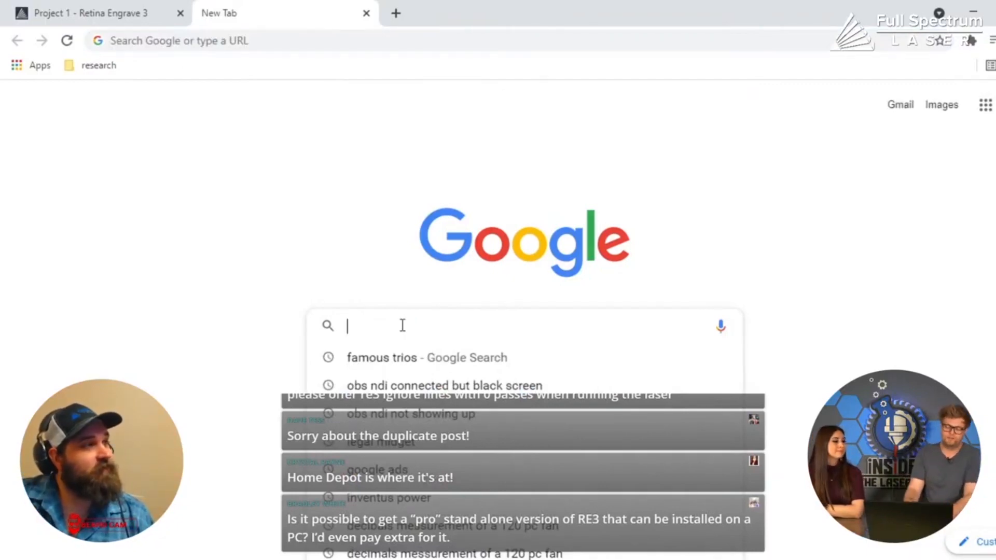
type("lighting")
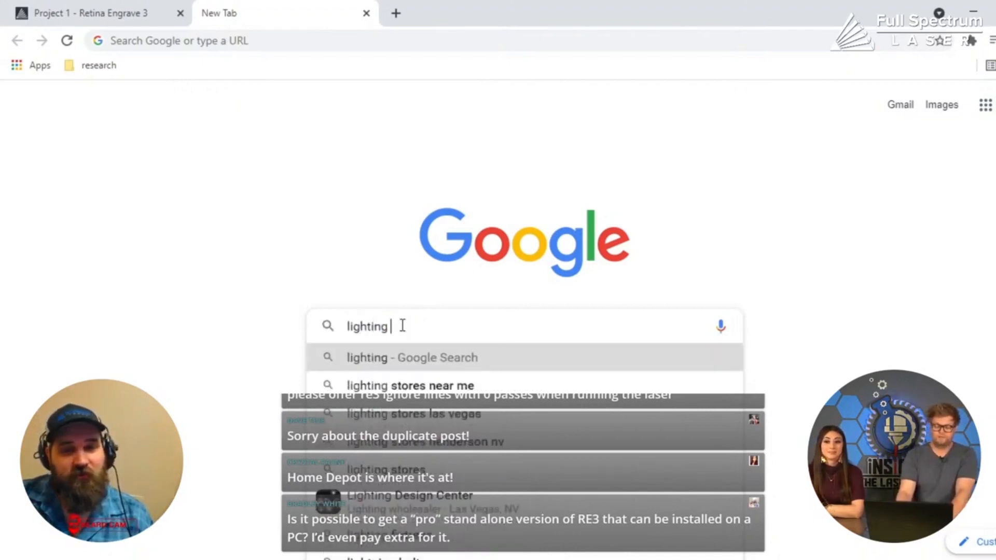
type(" bolt")
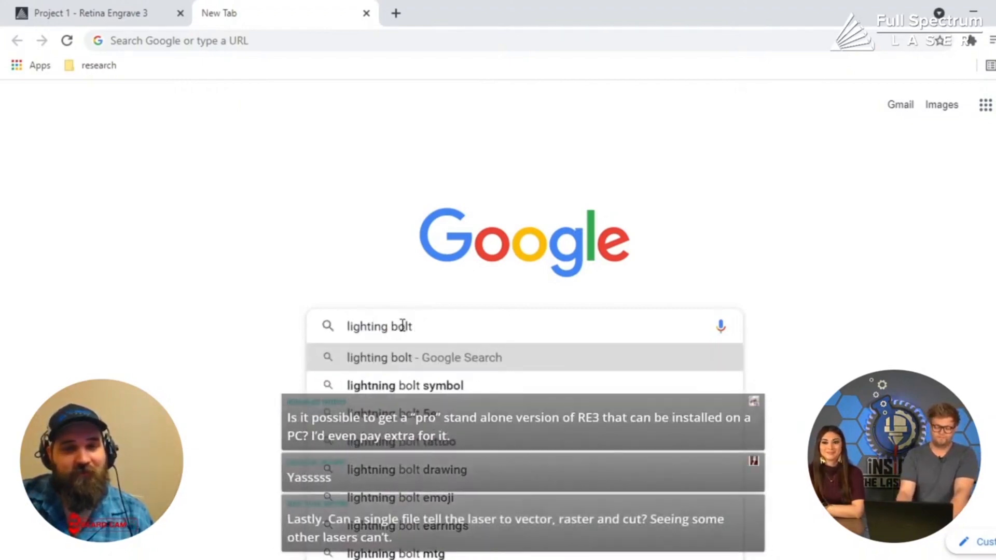
key("Return")
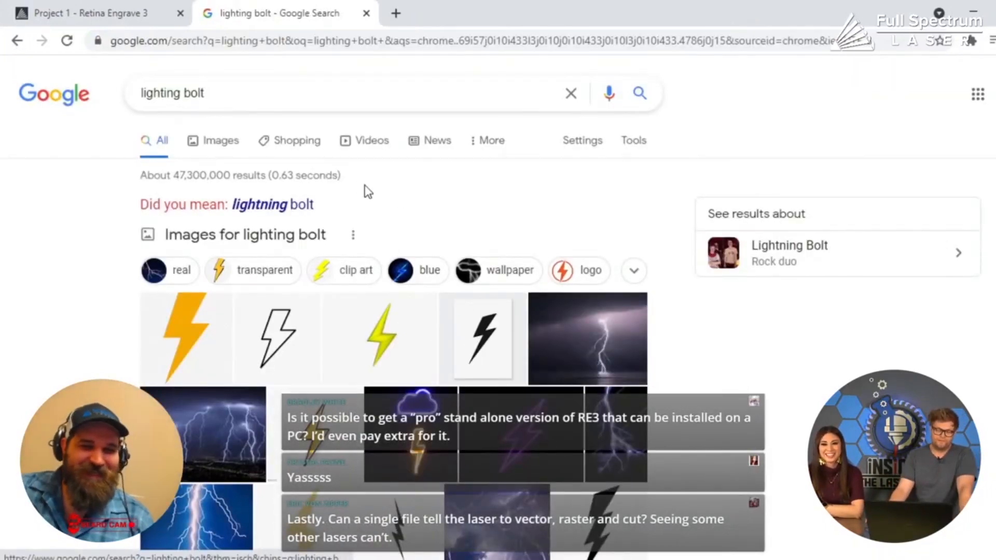
left_click(226, 143)
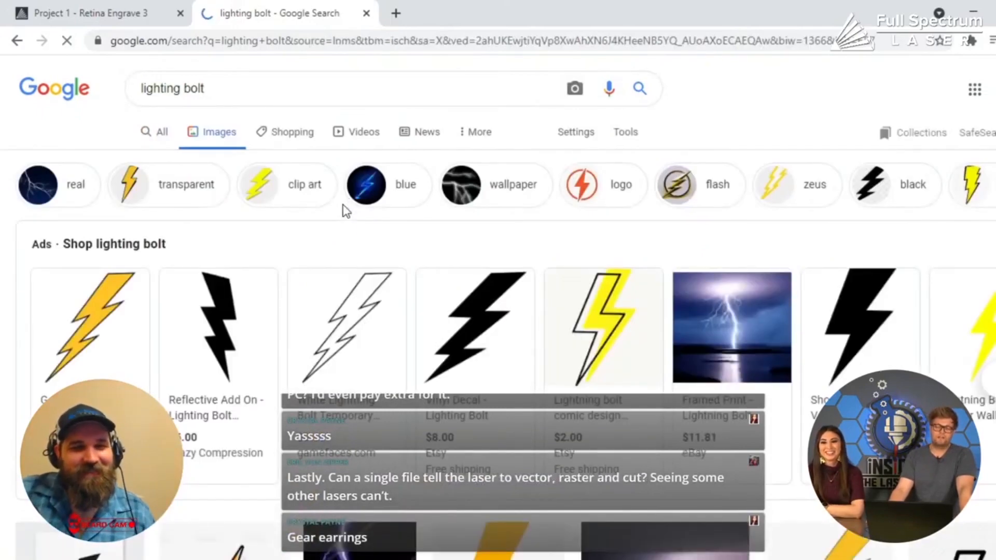
- Save the black Lightning Bolt Sticker image from the results to the Desktop as "not a airplane"
scroll(345, 211, "down", 7)
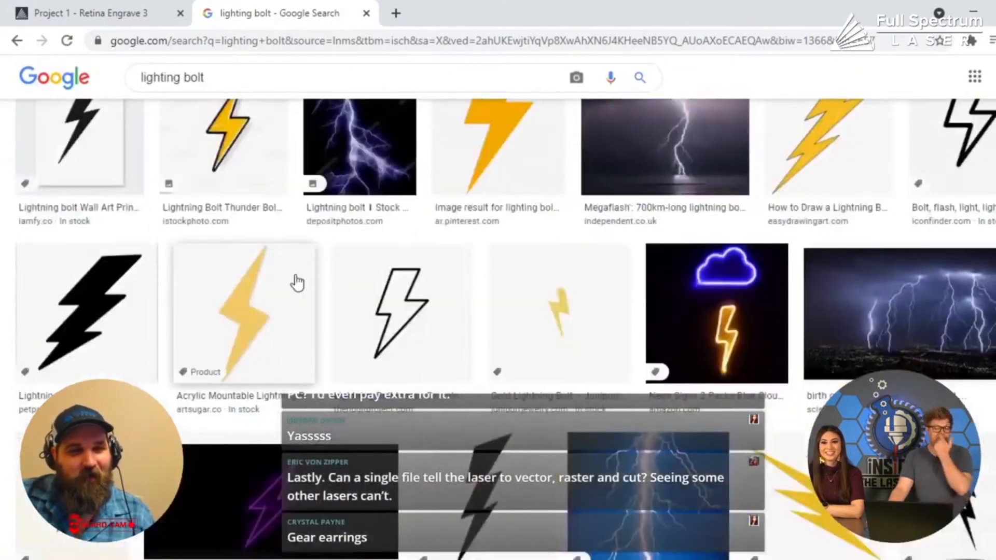
scroll(231, 289, "down", 3)
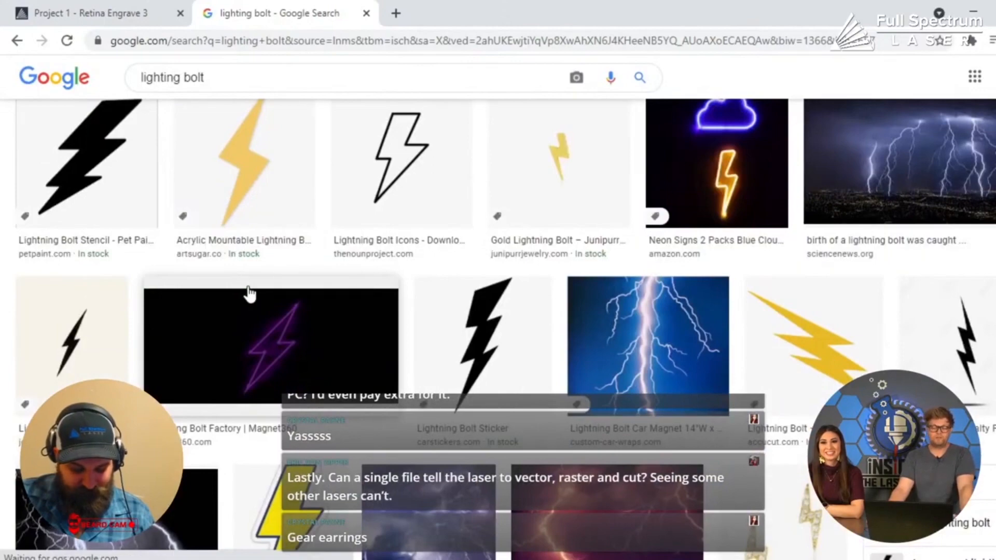
left_click(518, 319)
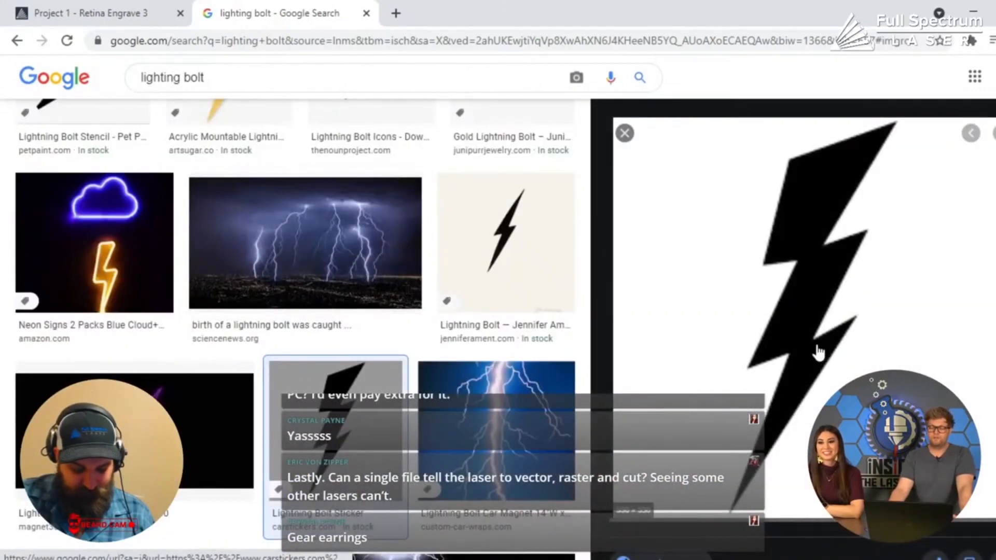
right_click(813, 332)
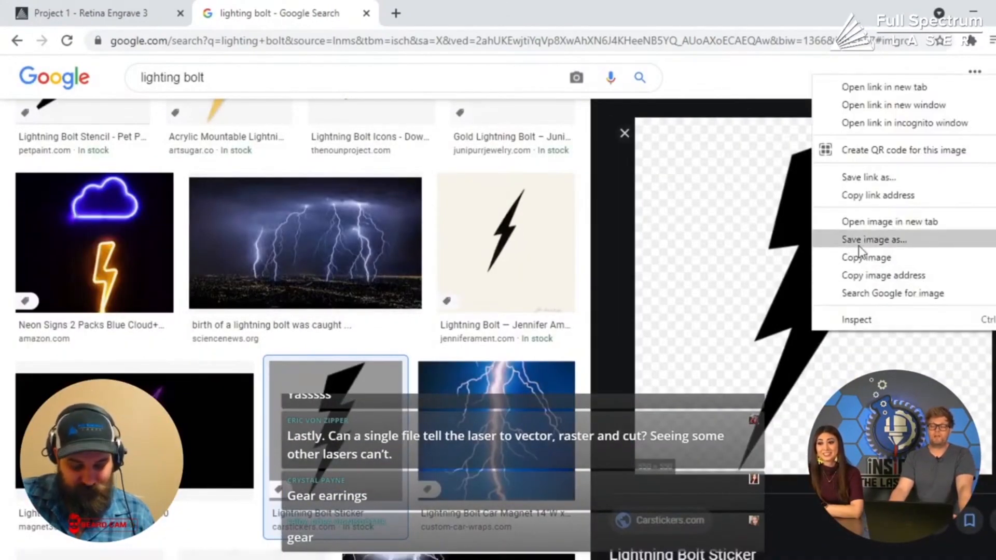
left_click(874, 240)
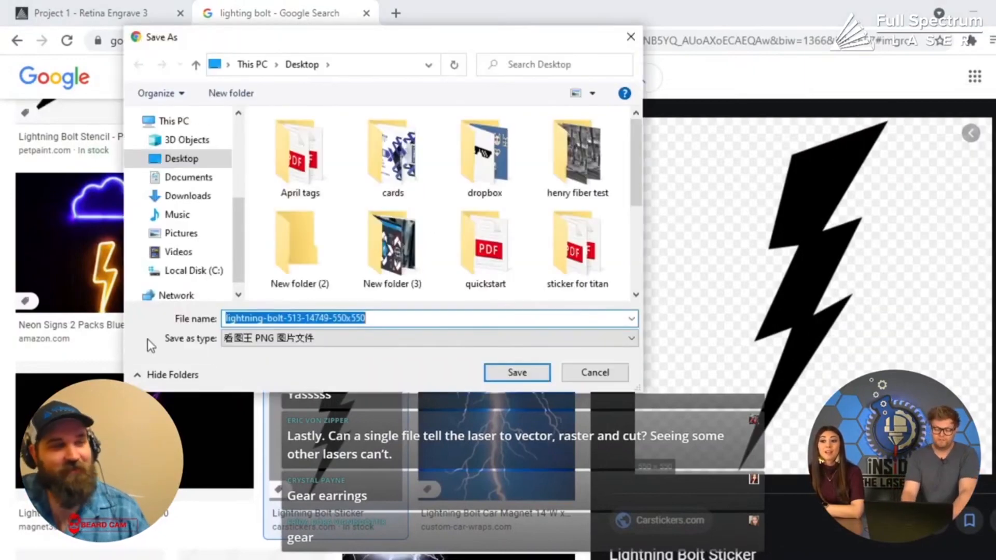
type("not a air")
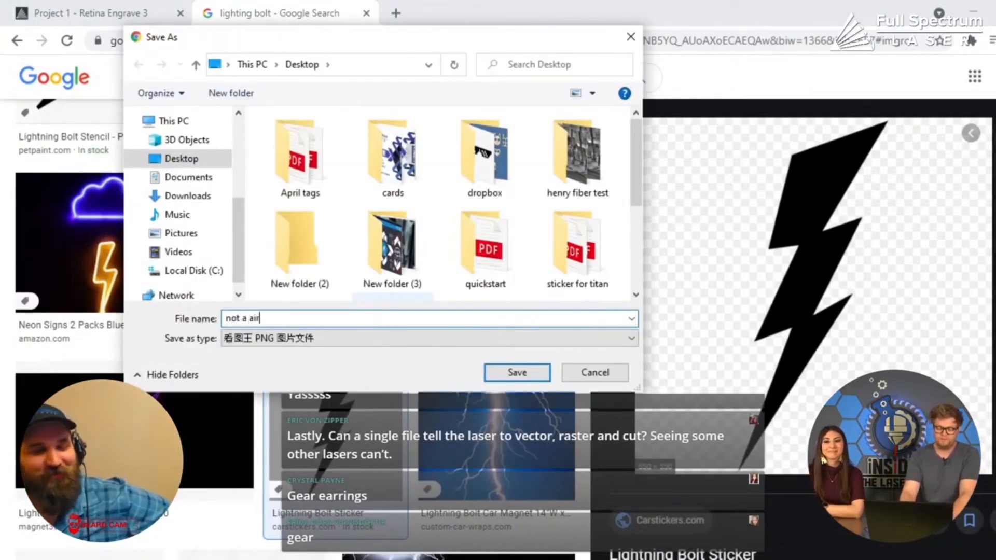
type("plane")
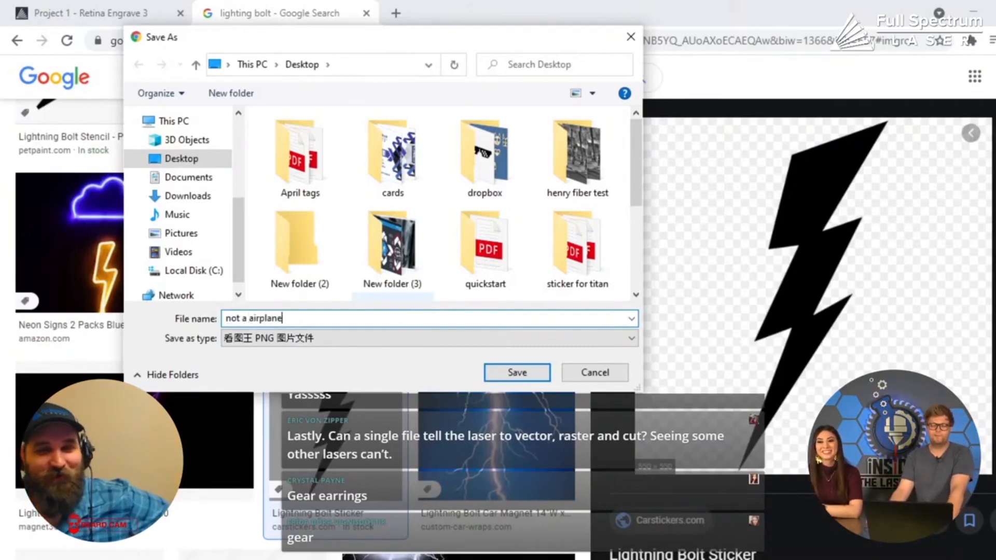
scroll(181, 153, "up", 5)
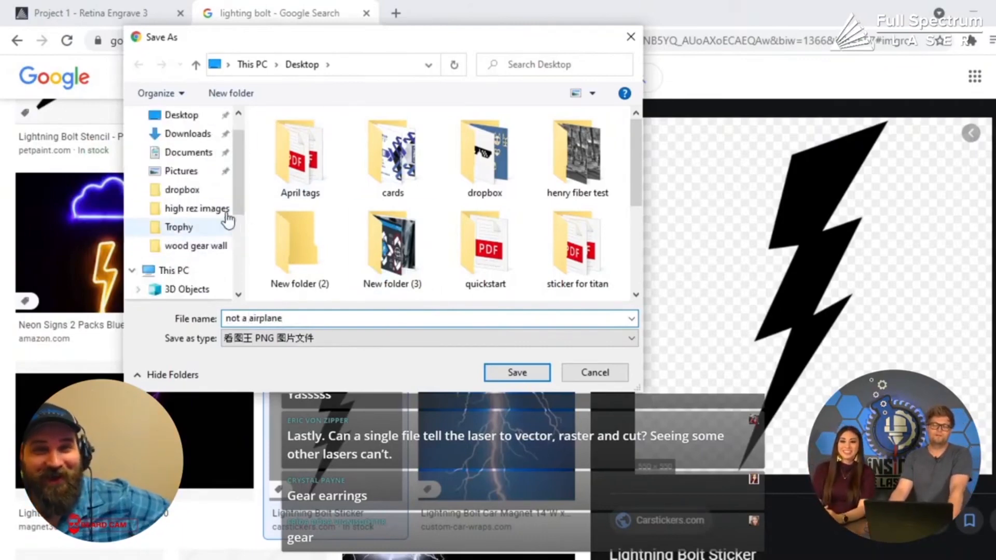
left_click(181, 149)
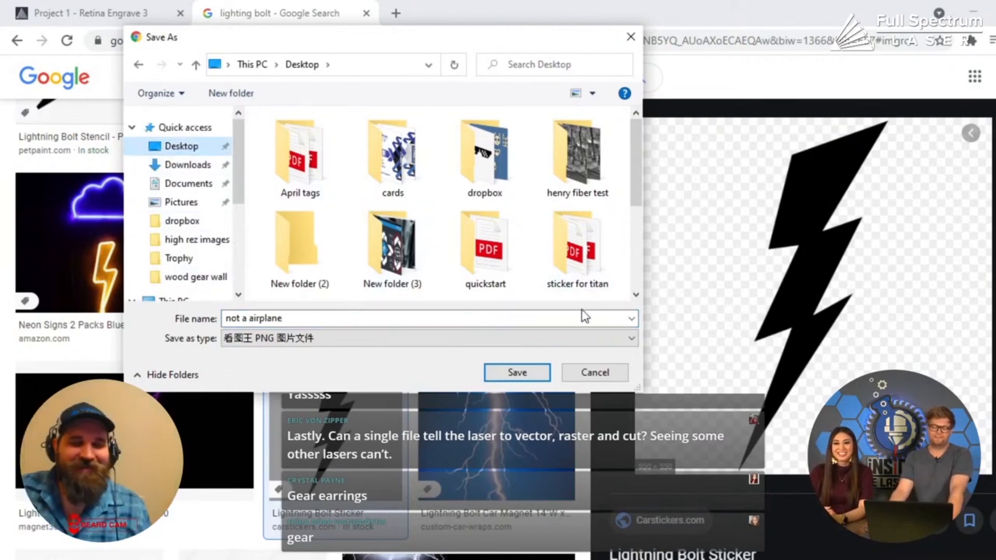
left_click(519, 373)
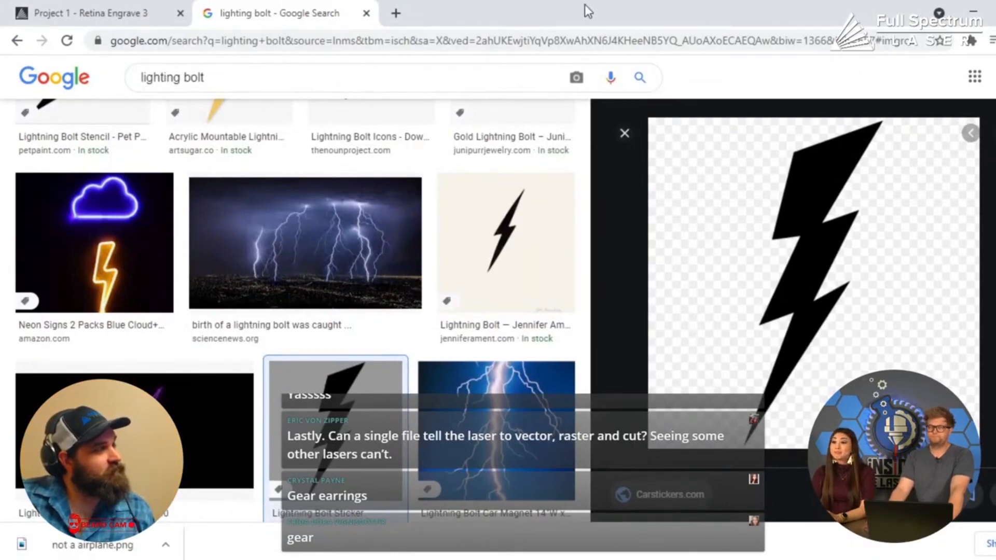
- Close the image search and import "not a airplane" from the desktop into Project 1, placing it on the canvas
left_click(367, 15)
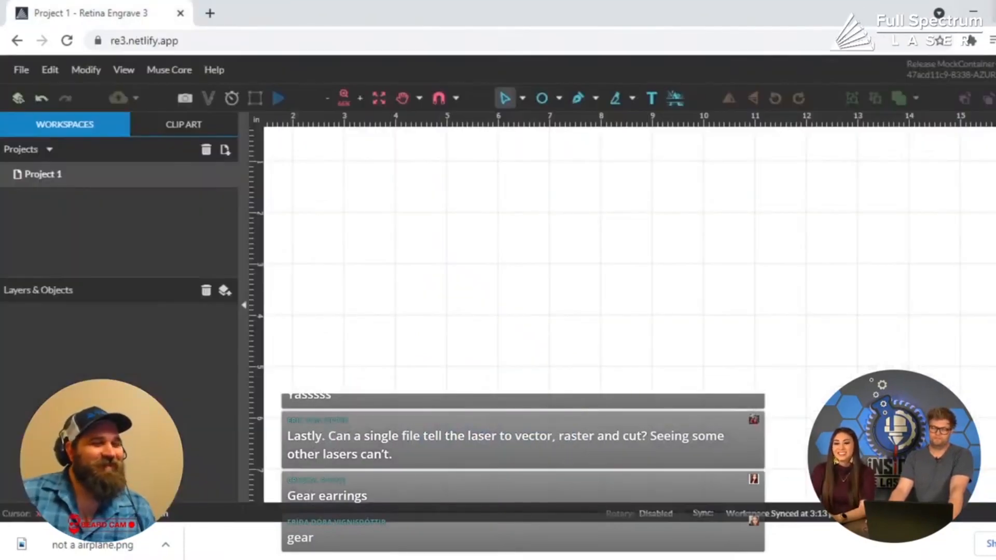
double_click(269, 5)
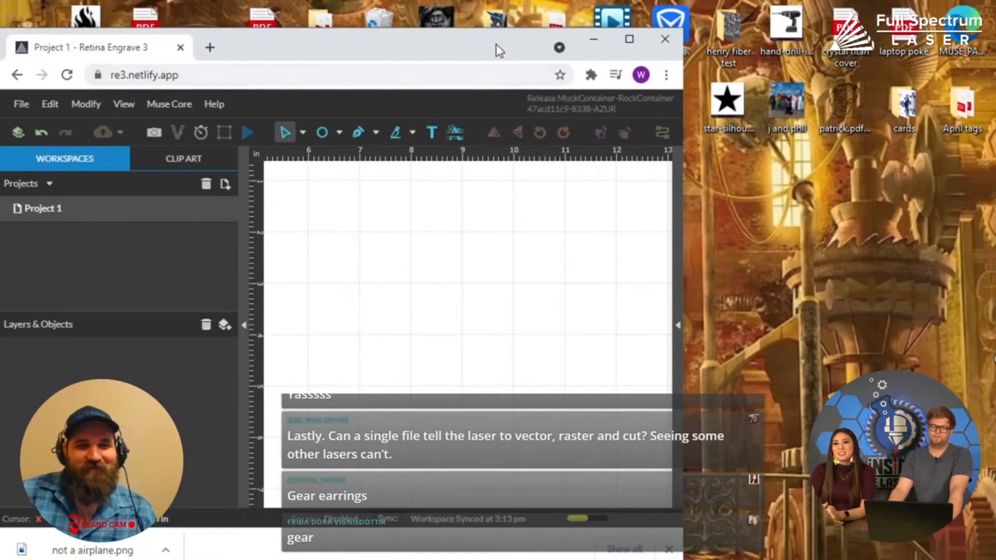
left_click_drag(494, 46, 712, 147)
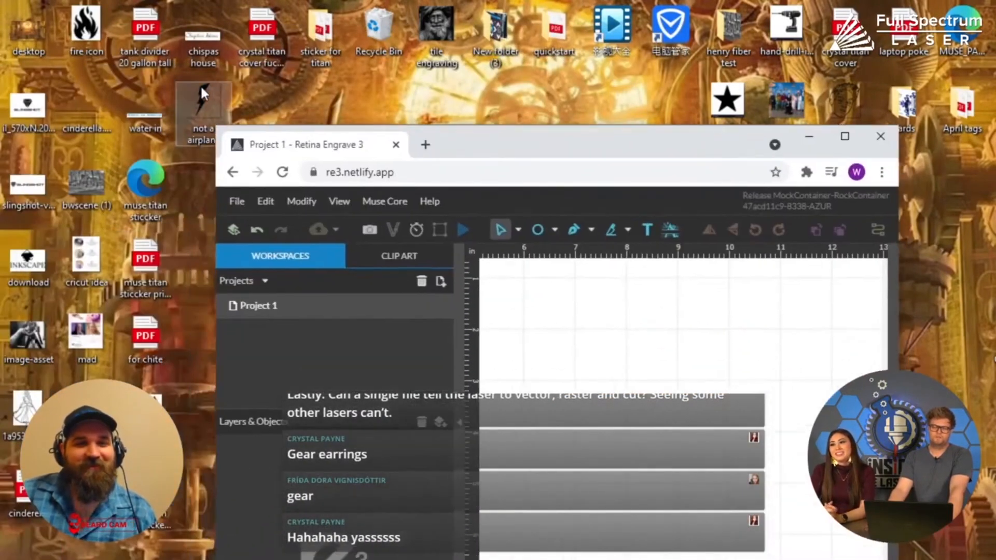
left_click_drag(197, 92, 622, 358)
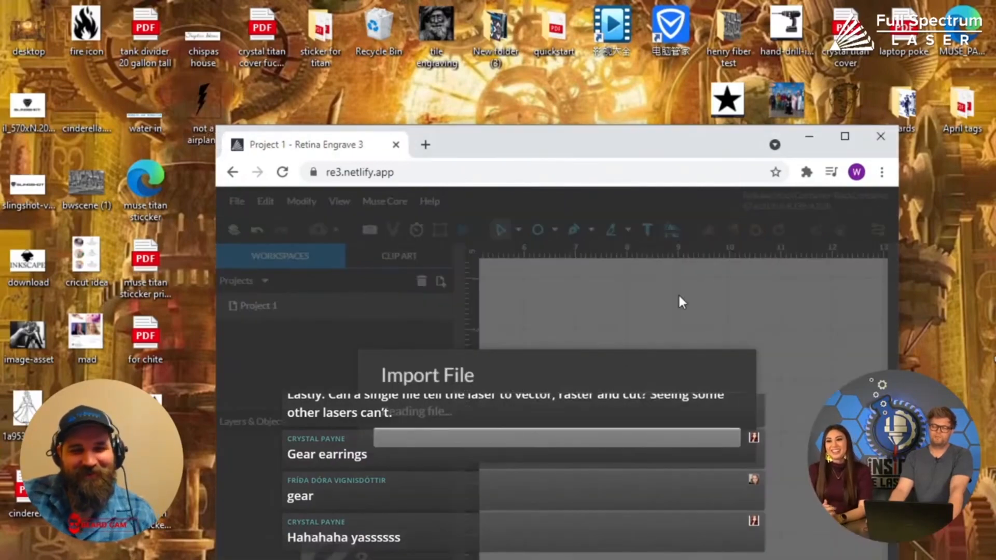
left_click(845, 137)
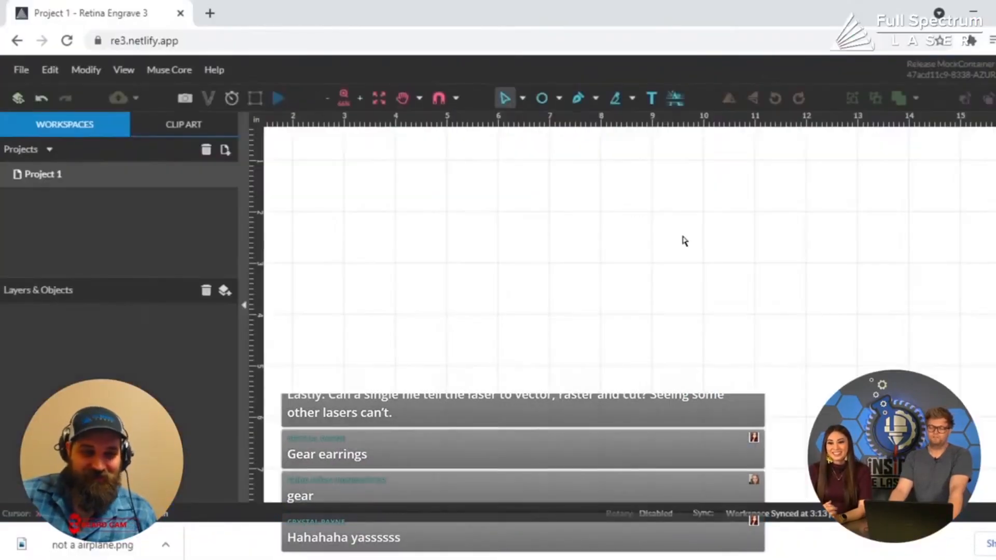
left_click_drag(666, 294, 564, 243)
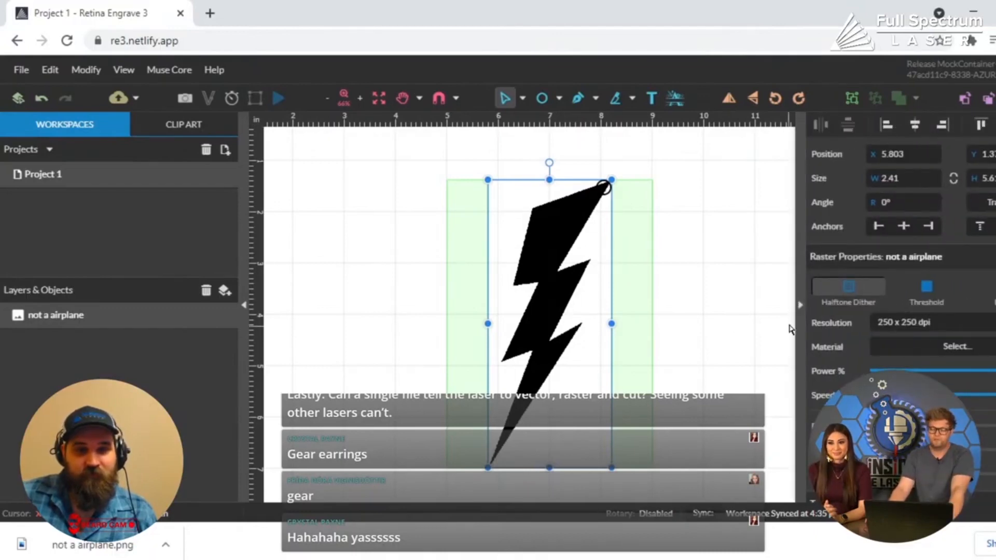
scroll(877, 415, "down", 1)
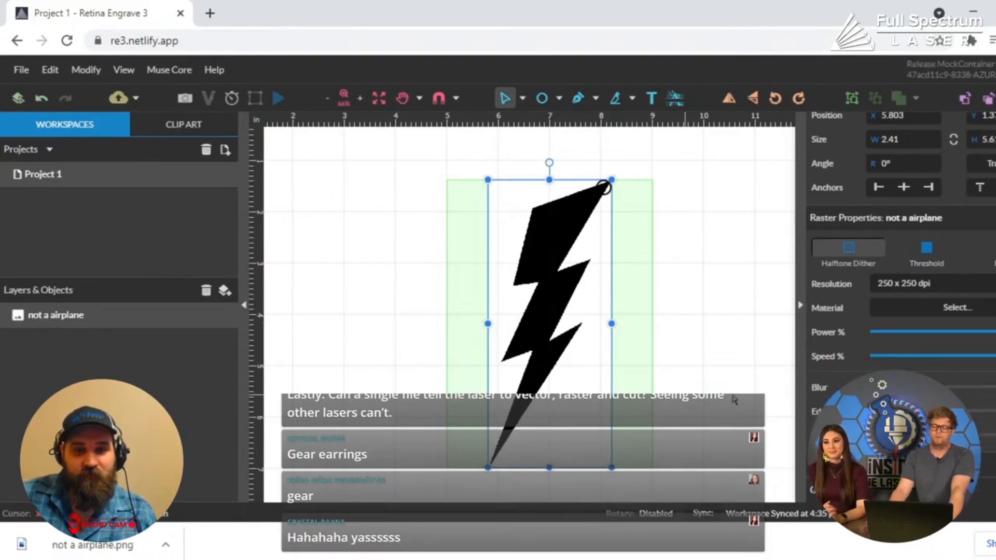
left_click(799, 305)
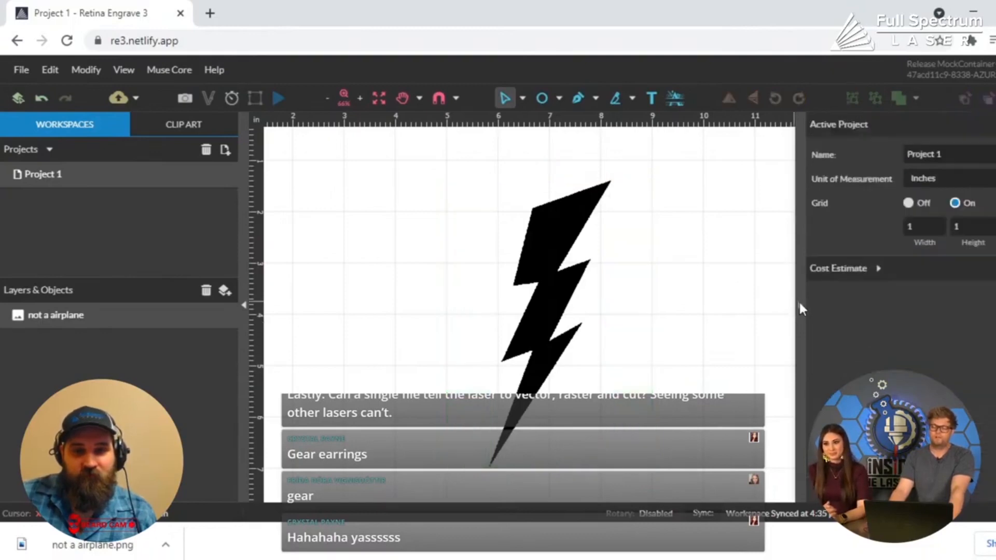
left_click(995, 305)
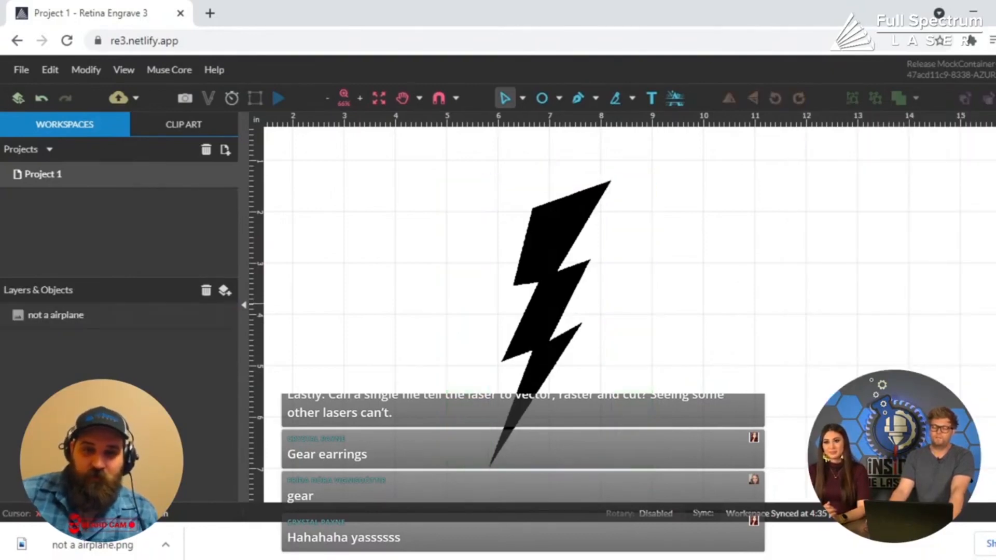
- Expand the tracing parameters of the lightning bolt image and try to trace it with area type All
left_click(563, 302)
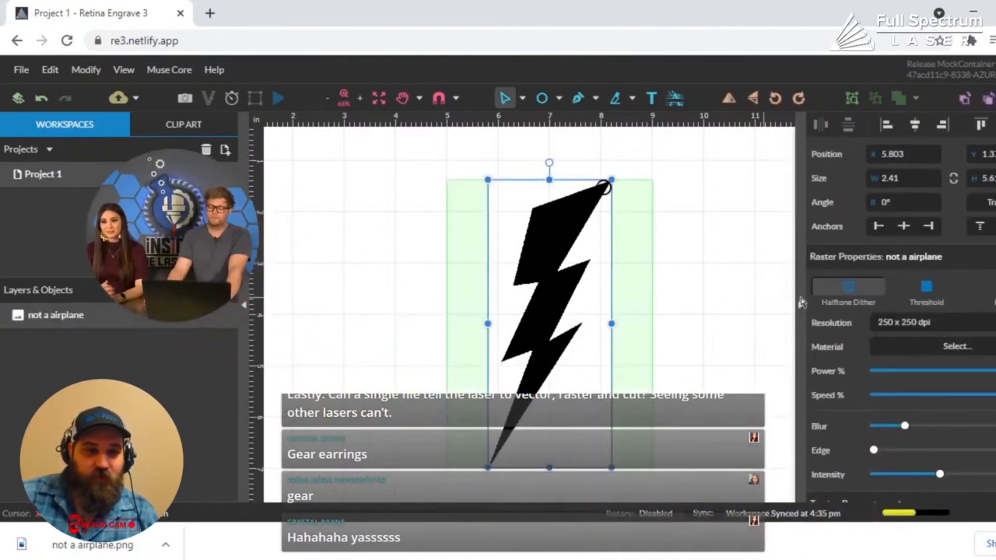
scroll(946, 342, "down", 2)
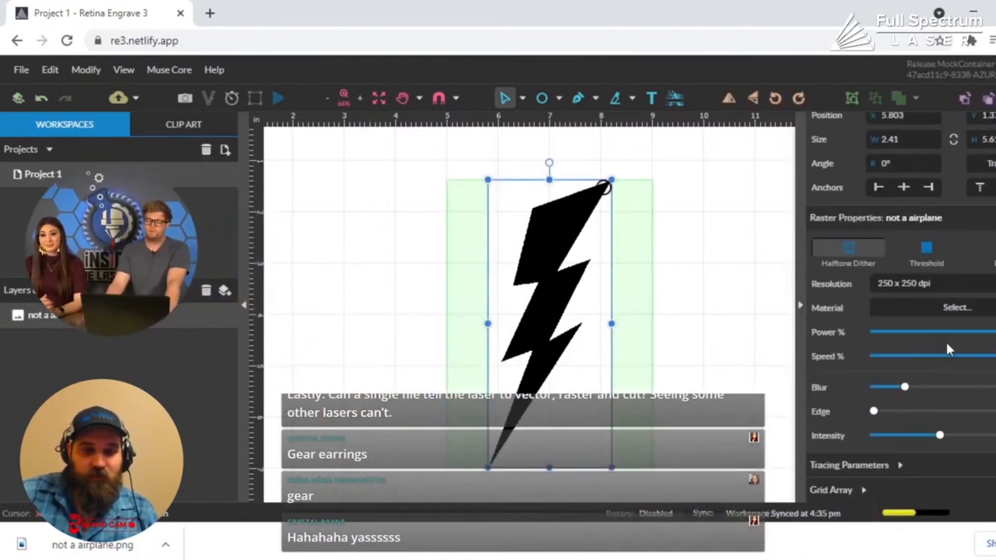
left_click(862, 463)
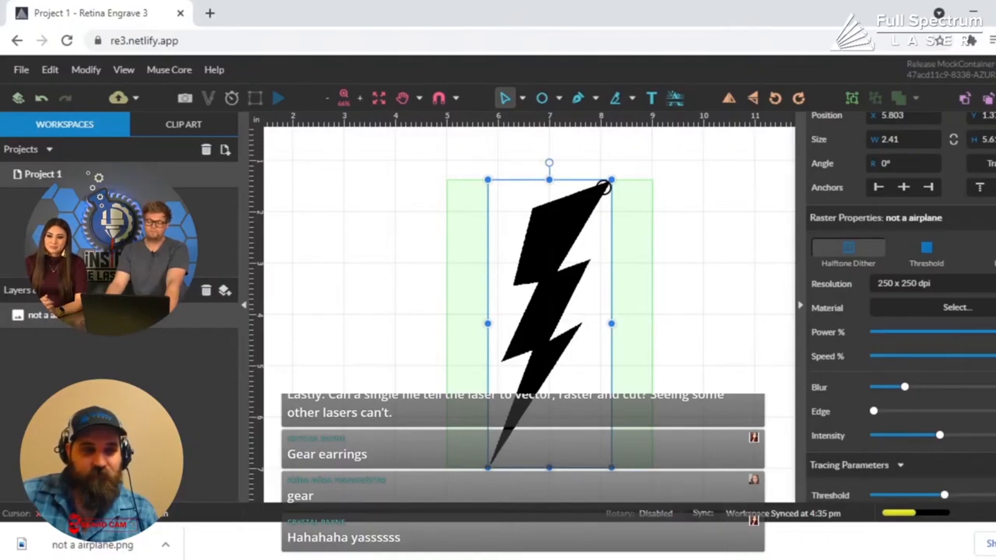
scroll(901, 311, "down", 2)
scroll(902, 312, "down", 2)
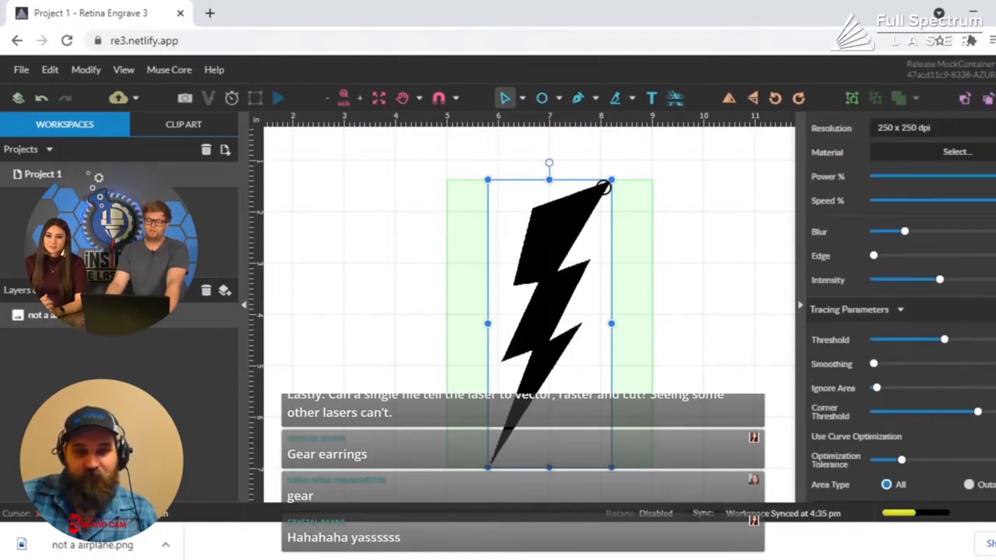
scroll(902, 410, "down", 2)
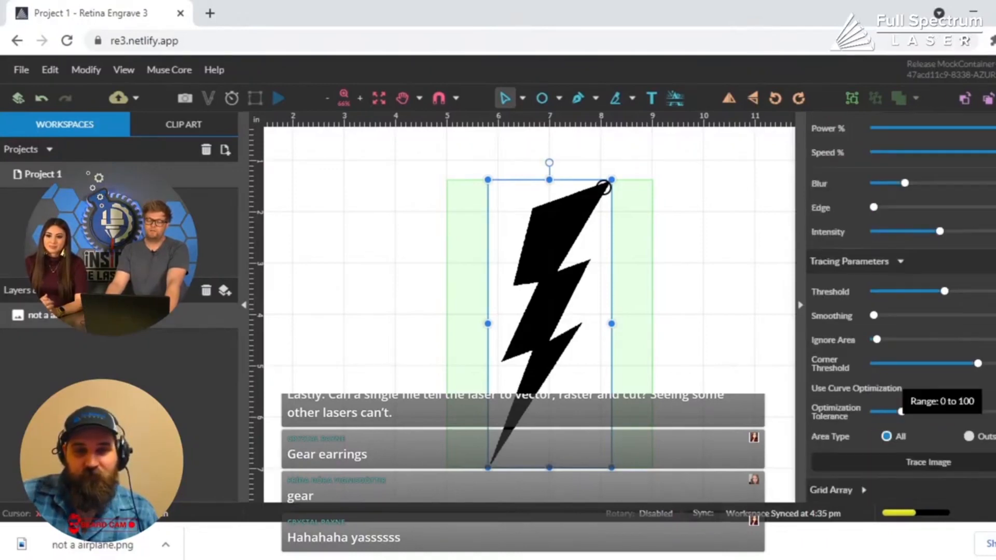
left_click(903, 466)
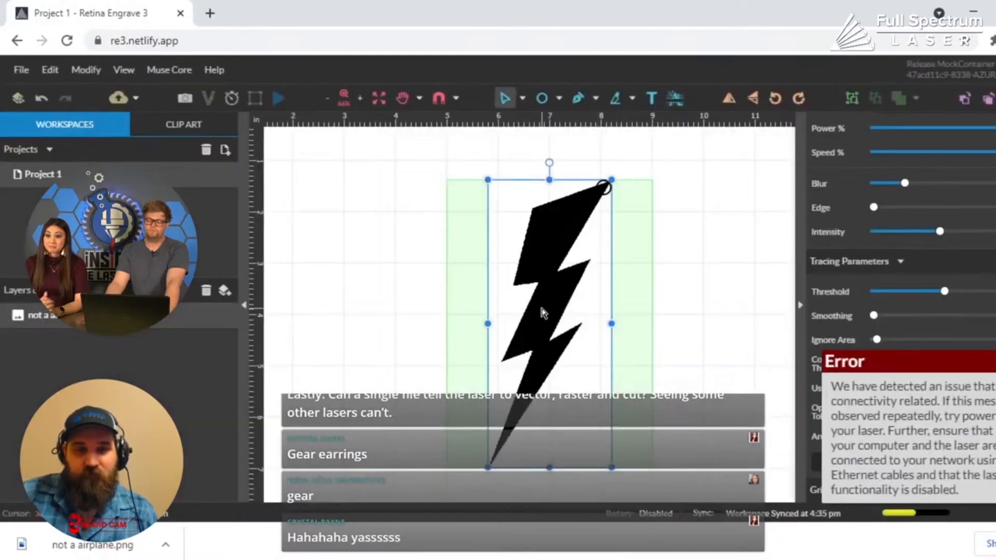
- Reselect the lightning bolt image and retry the trace with the same tracing parameters
left_click(692, 322)
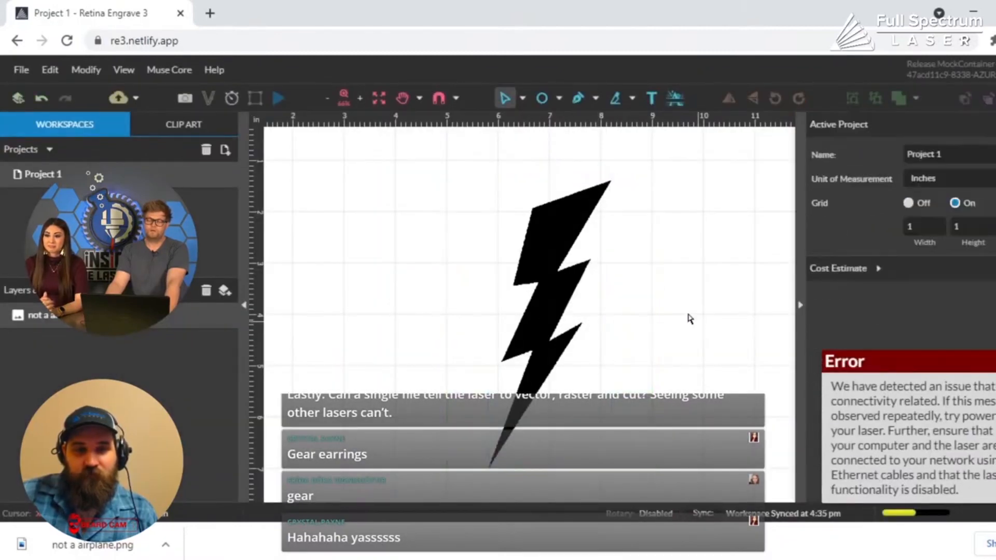
left_click(583, 269)
left_click(966, 458)
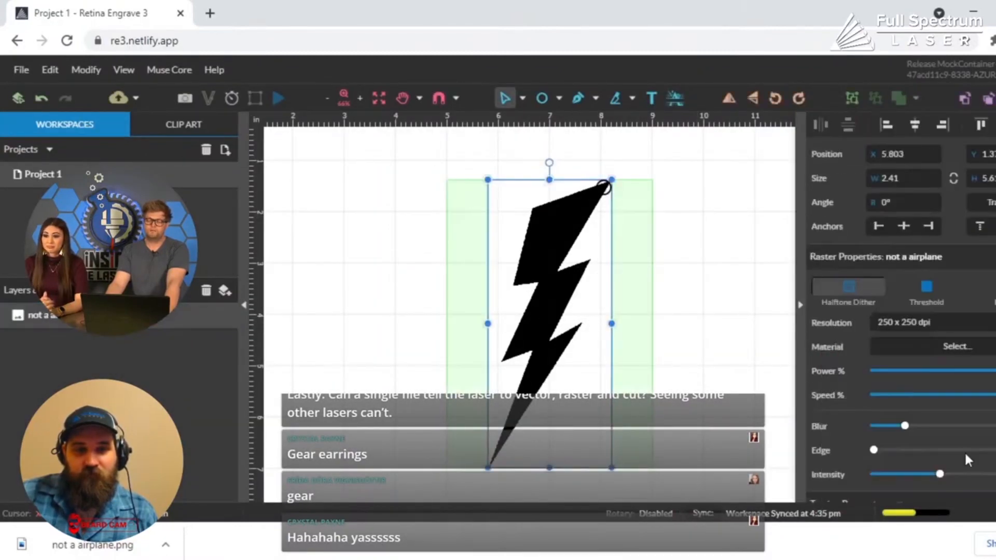
scroll(980, 410, "down", 5)
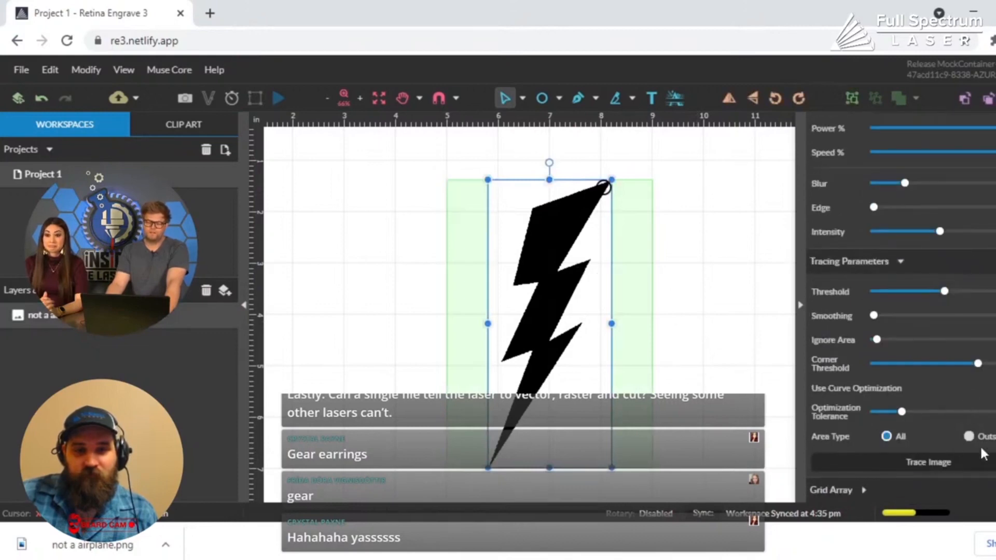
left_click(942, 459)
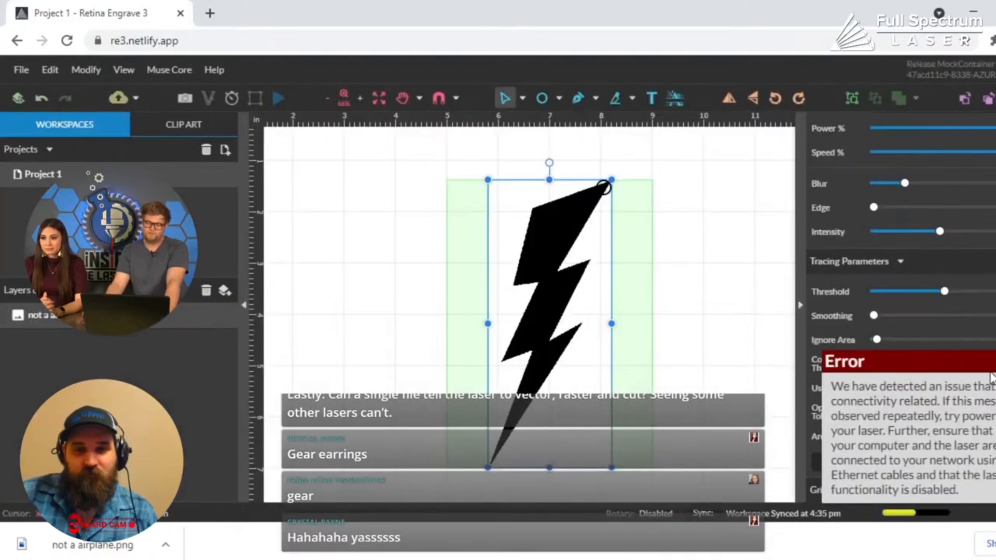
- Outline the lightning bolt's left edge with the Pen tool, from its upper-left corner down to the bottom tip
left_click(443, 218)
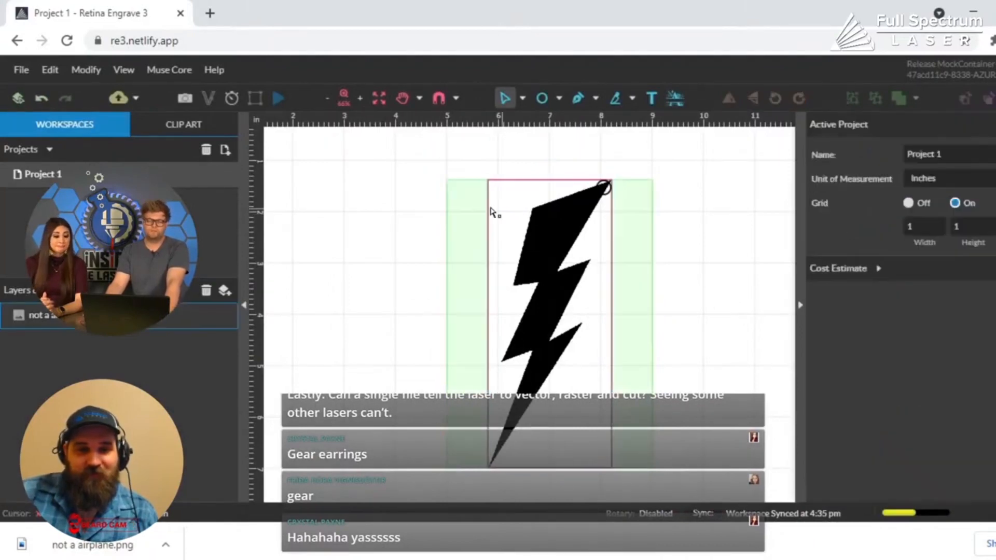
left_click(595, 97)
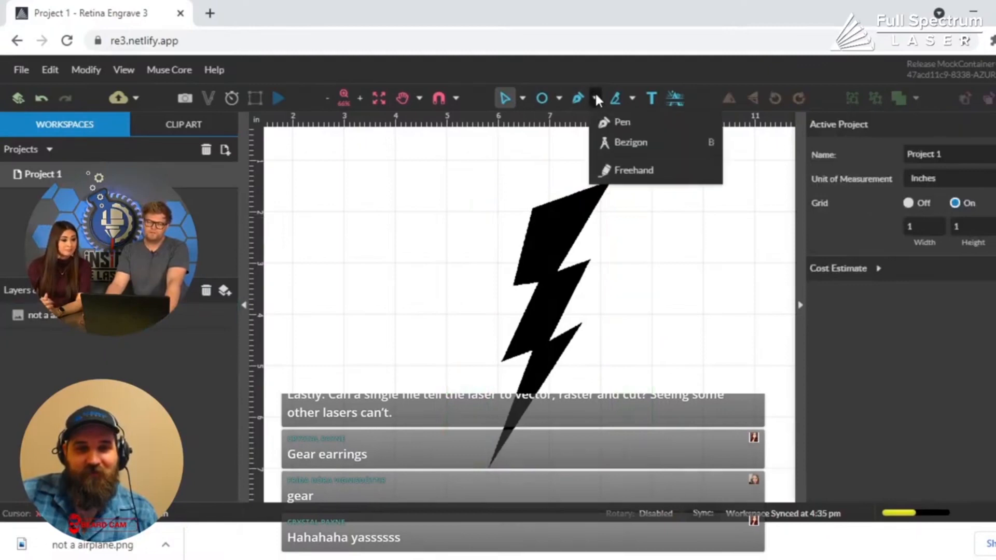
left_click(613, 127)
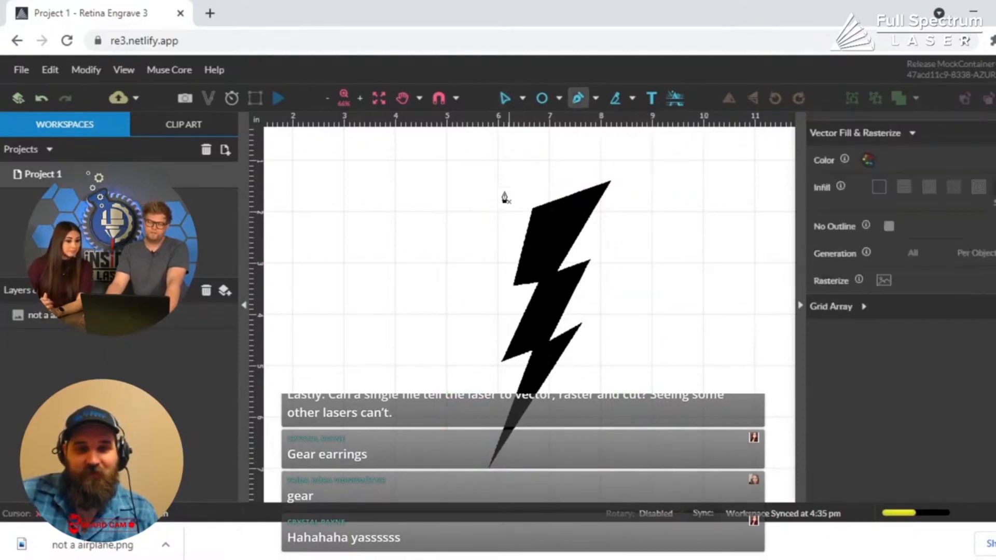
left_click(536, 209)
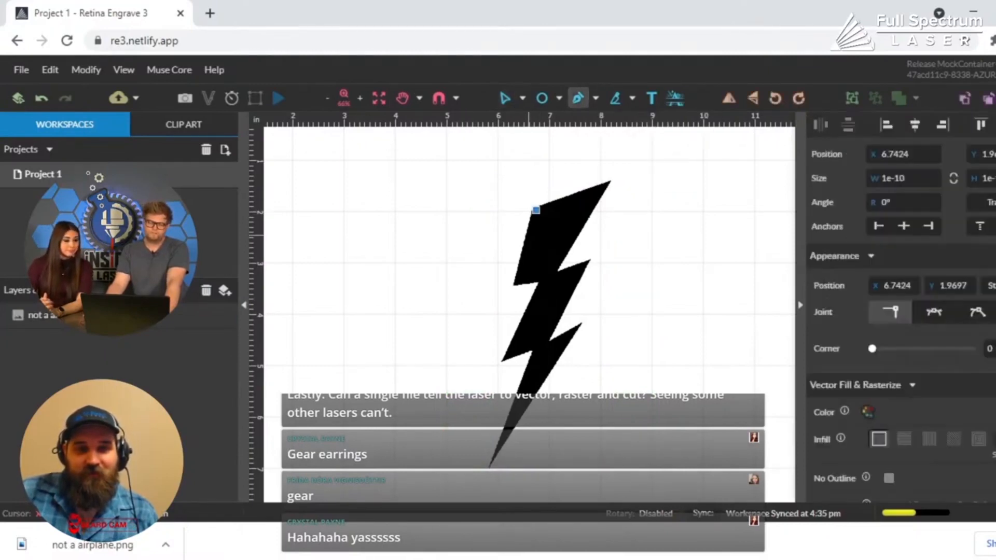
left_click(512, 287)
left_click(538, 283)
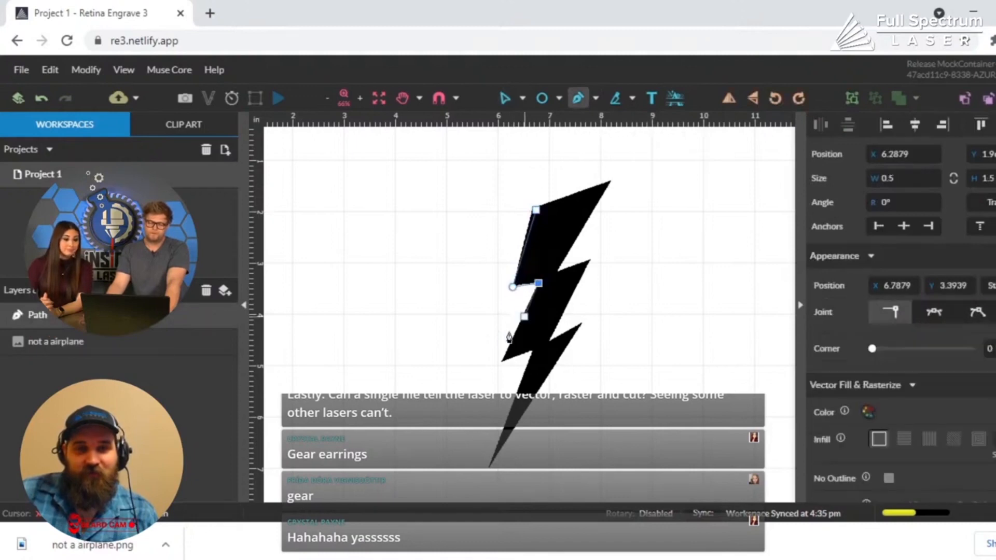
left_click(506, 360)
left_click(532, 352)
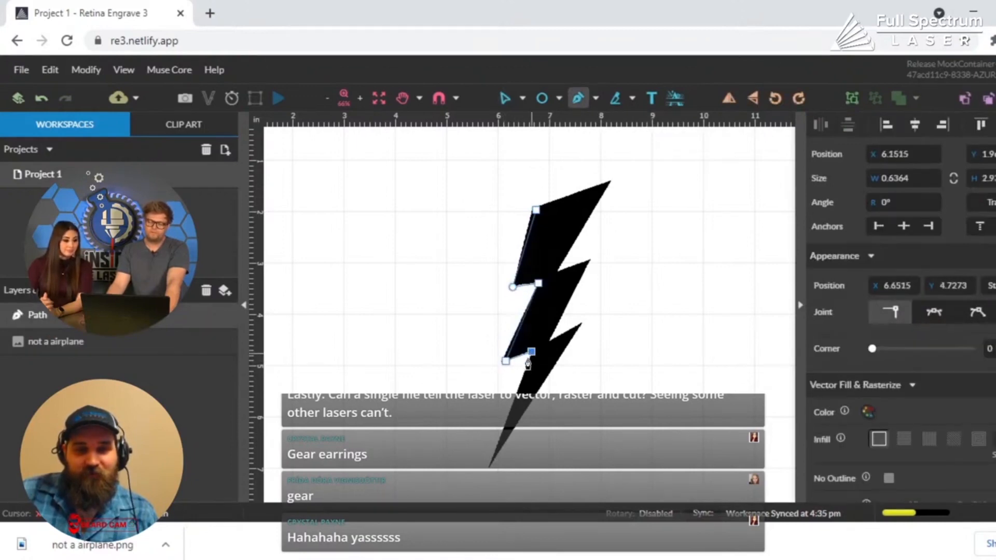
left_click(493, 467)
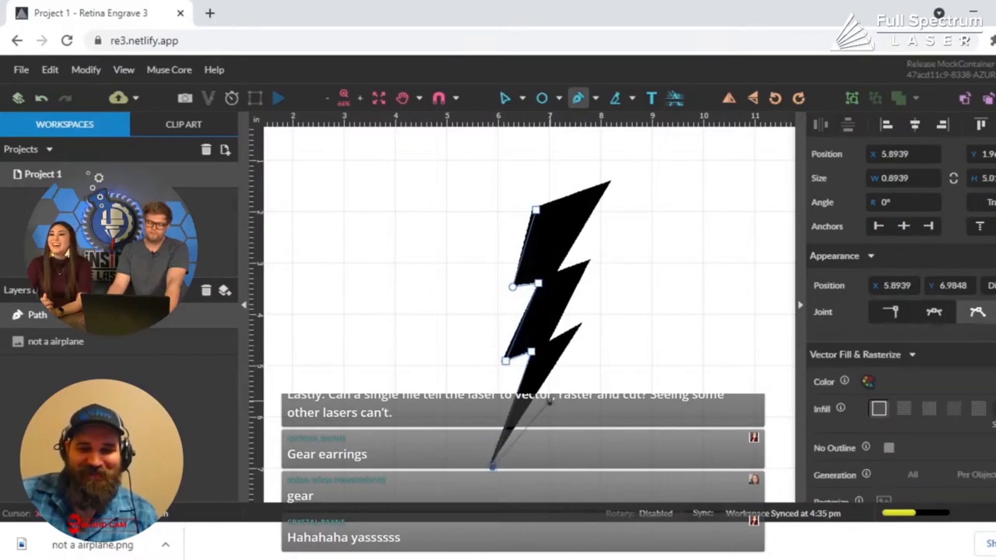
- Continue the pen path up the bolt's right edge to the upper tip and close it at the starting corner
left_click(578, 325)
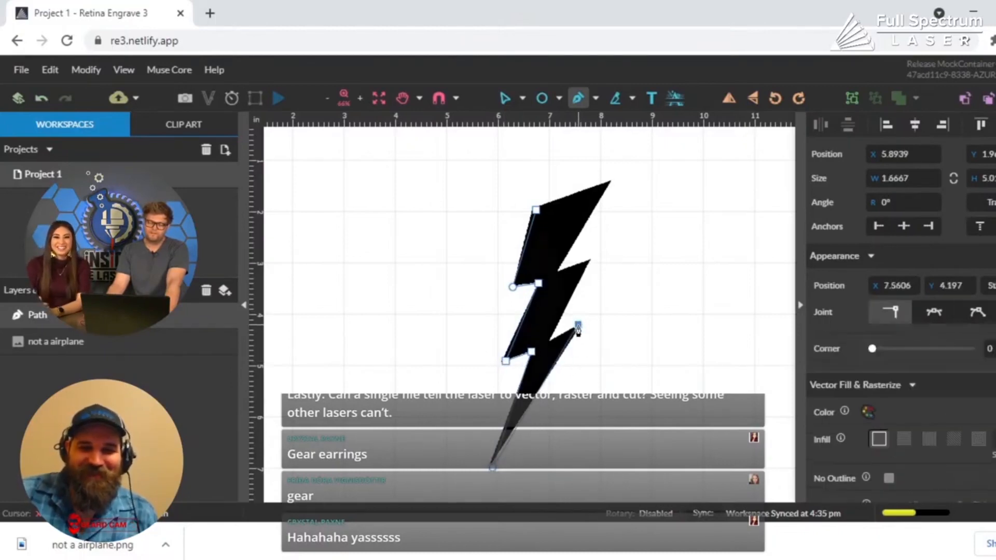
left_click(552, 342)
left_click(589, 259)
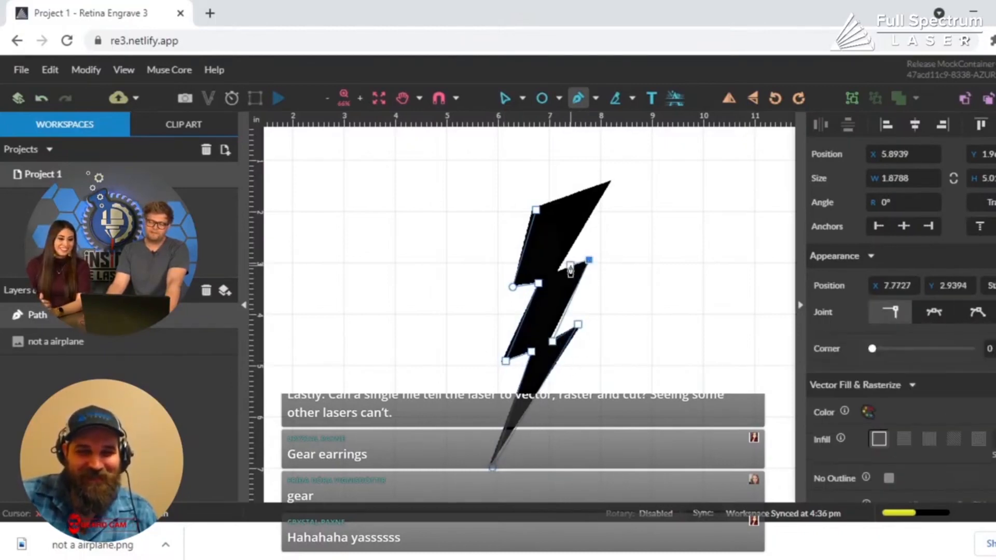
left_click(557, 274)
left_click(608, 181)
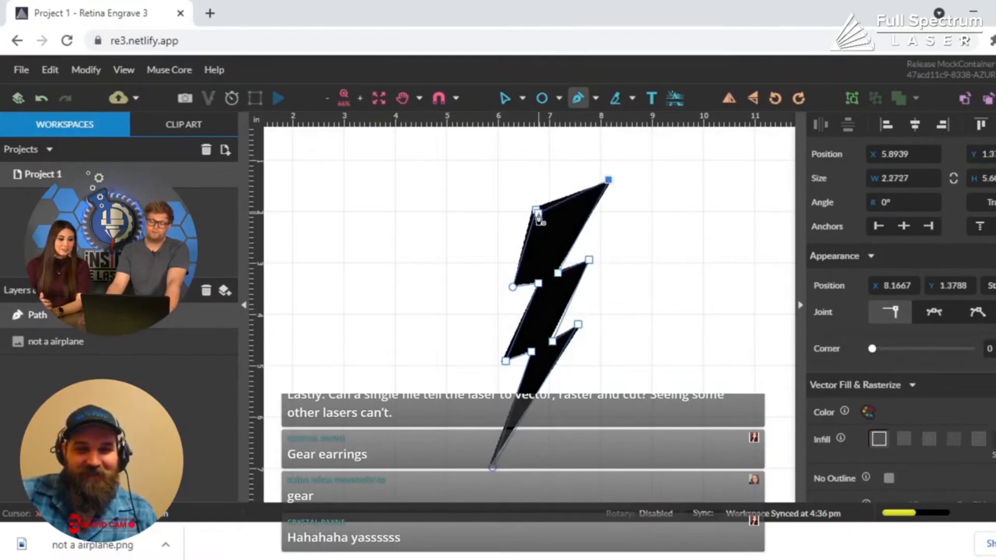
left_click(536, 213)
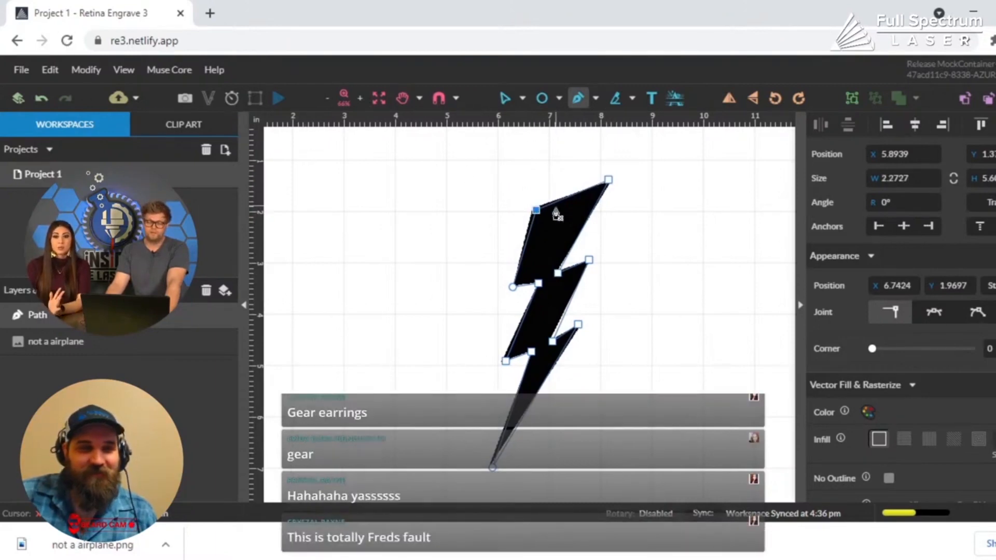
- Move the traced outline off the lightning bolt image, delete the image, and shift the outline back toward the canvas centre
left_click(521, 99)
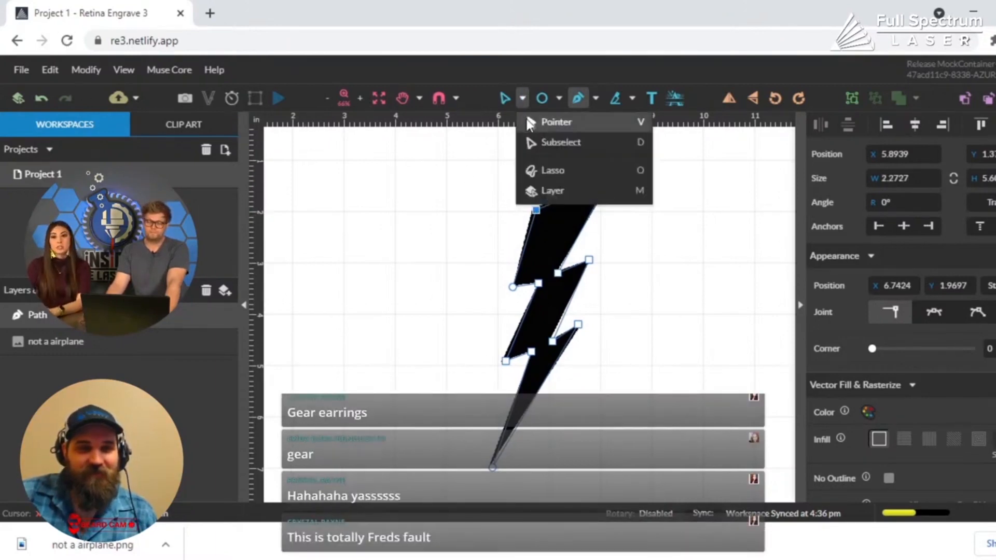
left_click(529, 123)
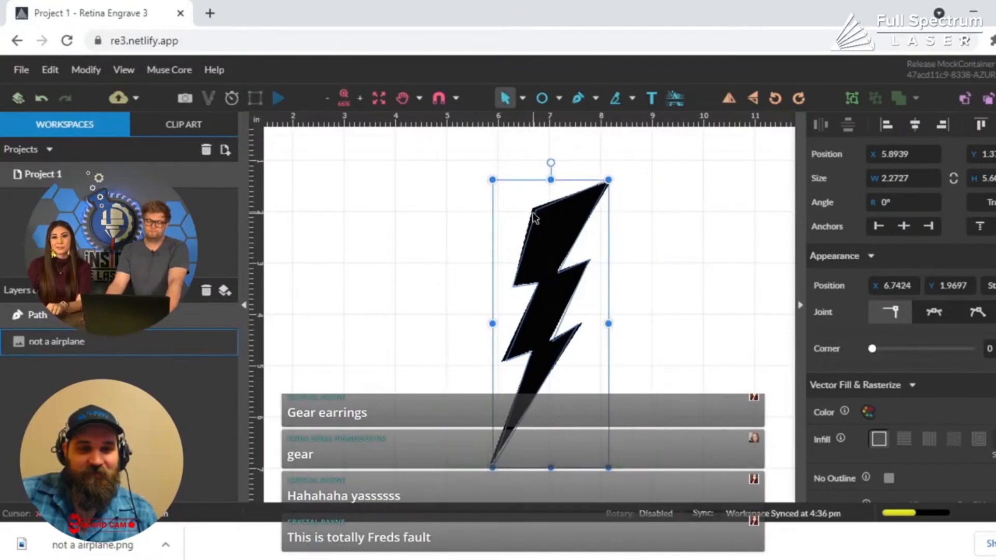
left_click_drag(540, 233, 525, 231)
left_click(601, 188)
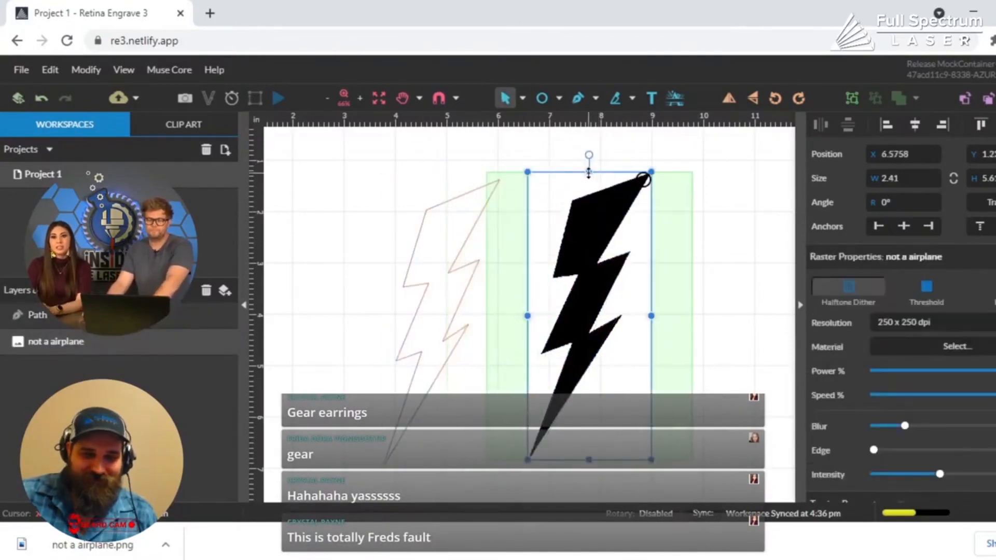
key("Delete")
left_click_drag(490, 209, 521, 231)
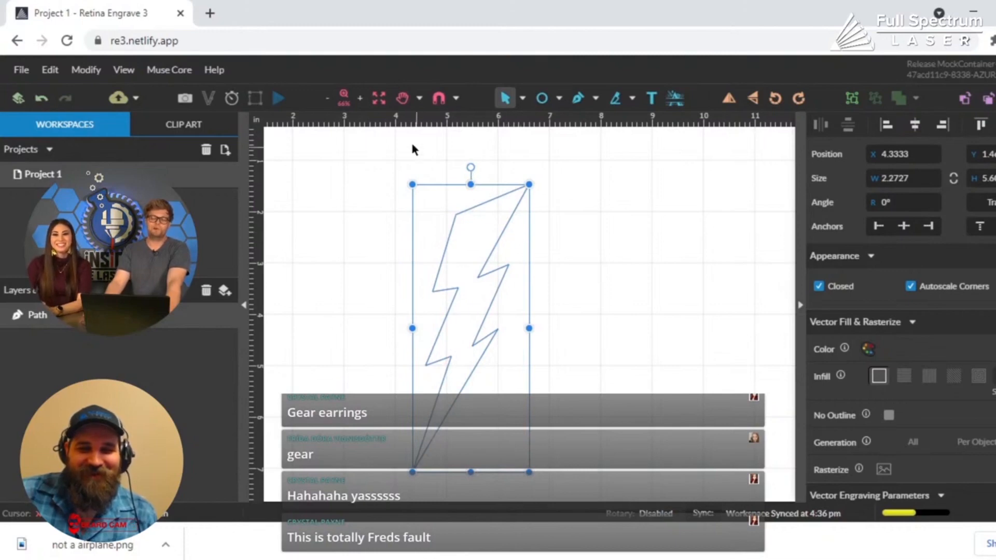
- Reposition the lightning bolt outline higher on the canvas, to about X 4.05 in
left_click(360, 99)
left_click(360, 99)
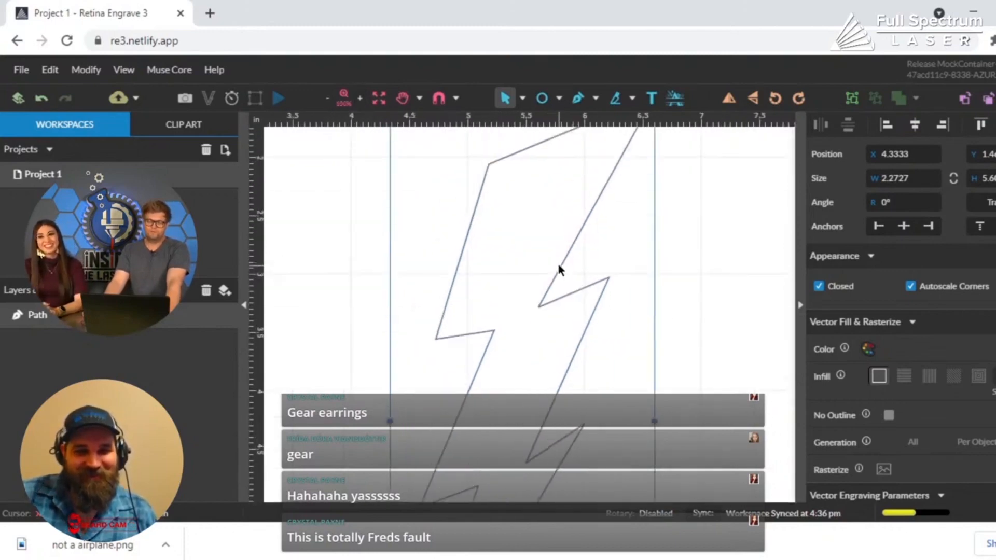
scroll(569, 269, "up", 3)
left_click(556, 256)
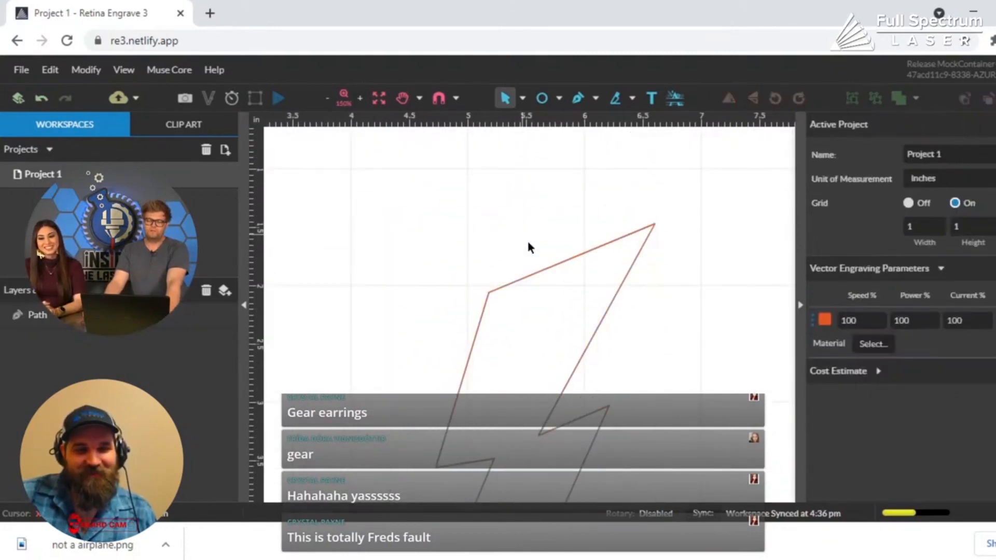
left_click_drag(547, 266, 510, 225)
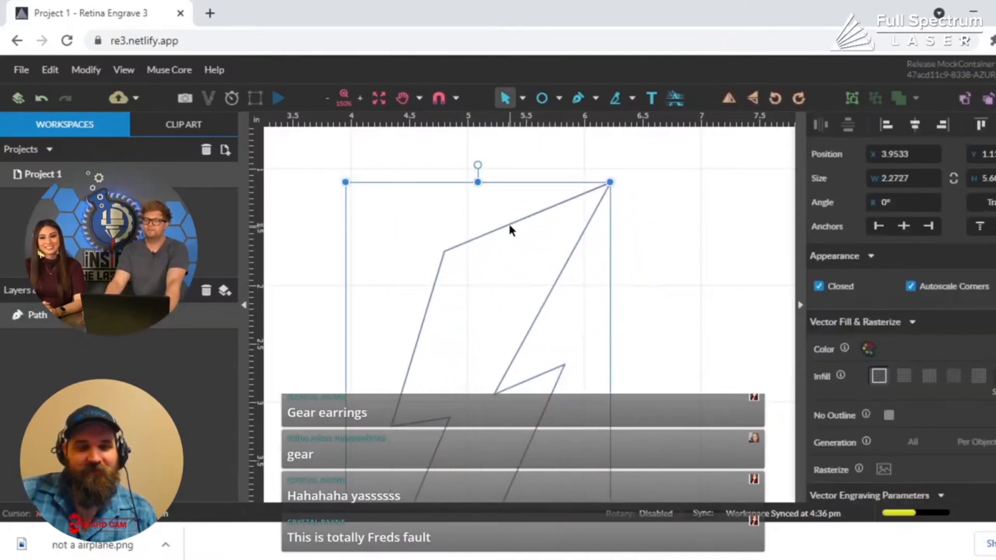
left_click_drag(500, 225, 510, 204)
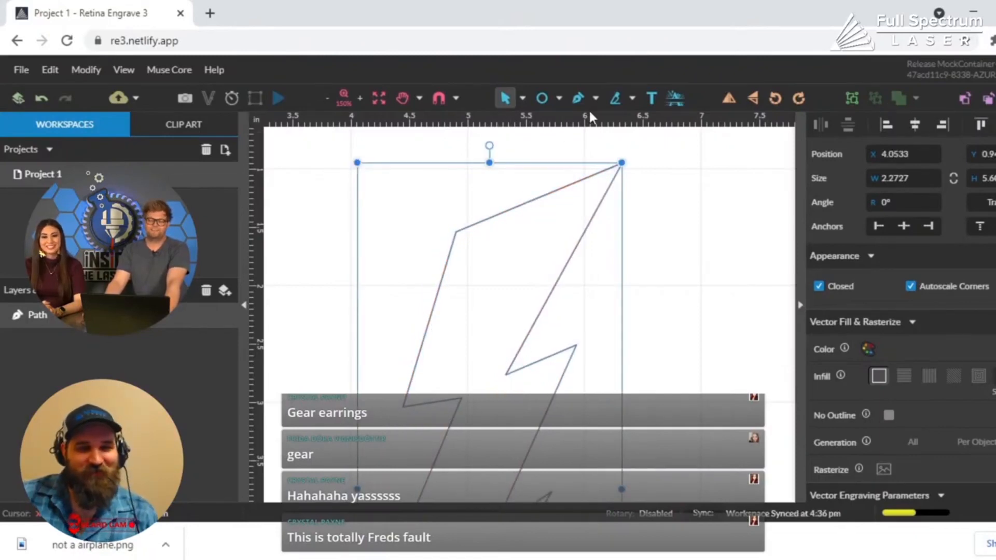
- Rotate the lightning bolt outline to about 18.1° and nudge it left to about X 4.05 in
left_click(326, 97)
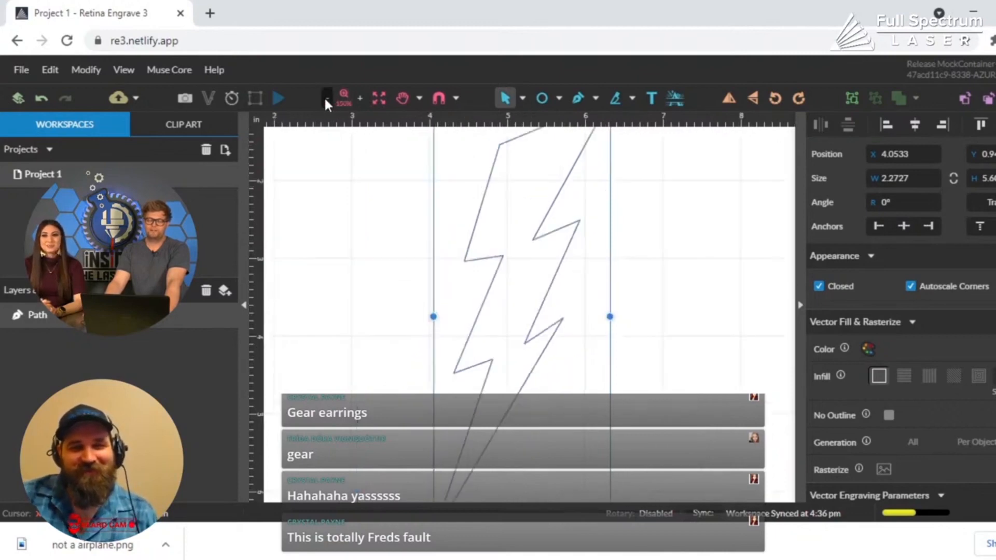
left_click(326, 97)
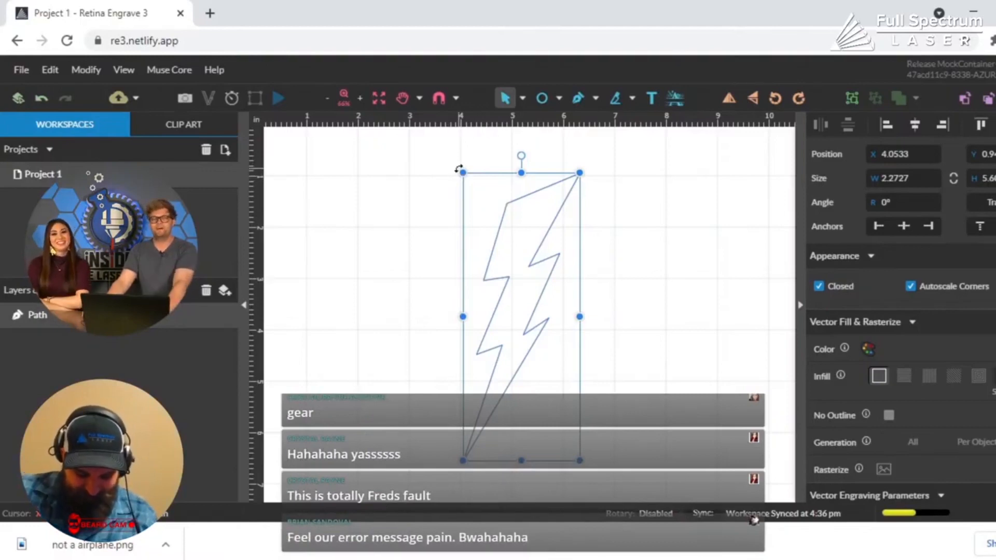
left_click(445, 170)
left_click(507, 208)
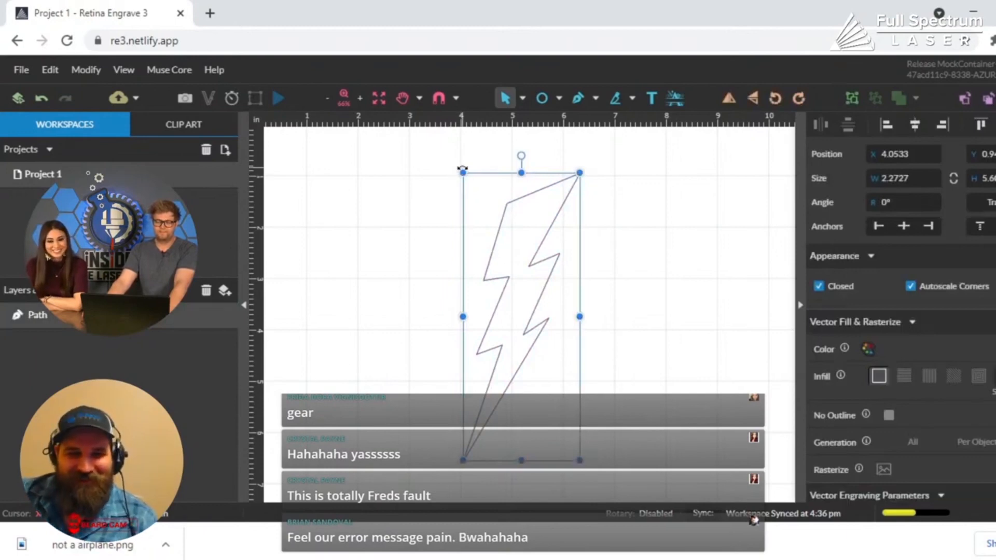
left_click_drag(456, 169, 423, 206)
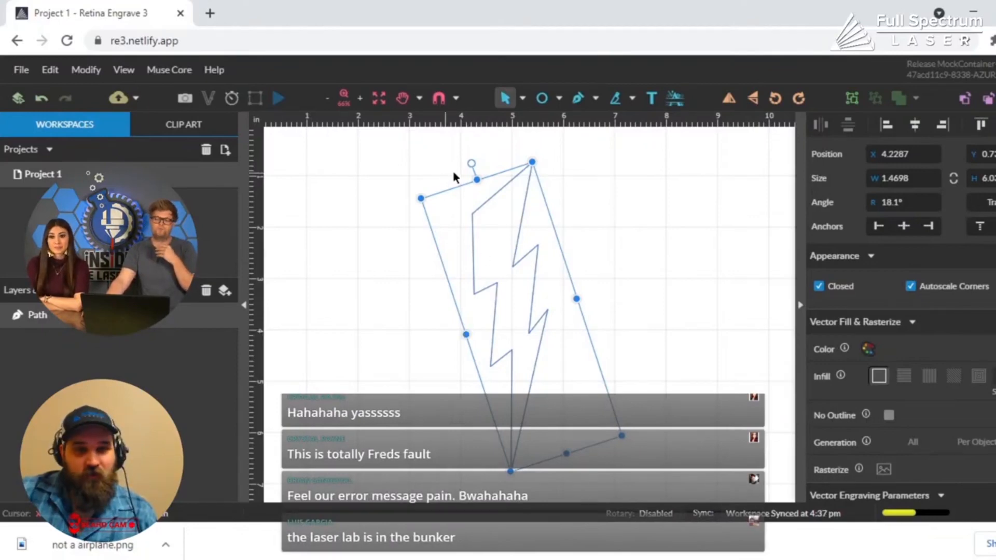
left_click_drag(527, 181, 517, 179)
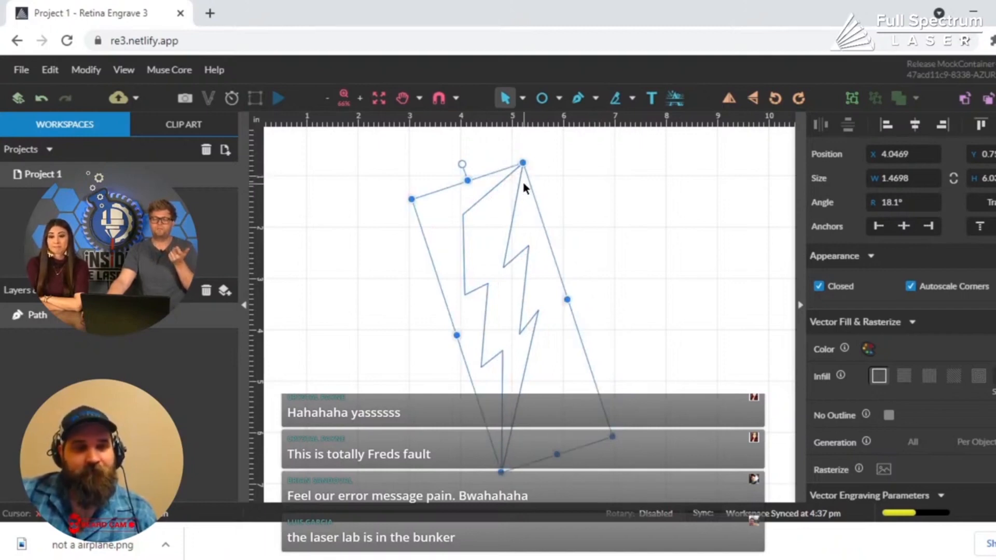
- Draw a small ellipse over the bolt's upper tip and enlarge it to about 0.29 in wide
left_click(360, 97)
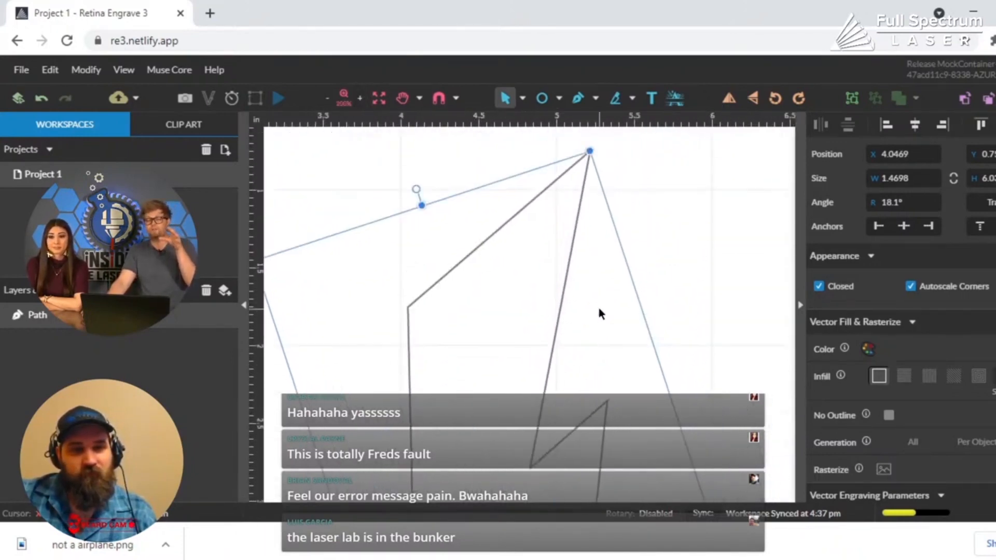
scroll(599, 312, "up", 3)
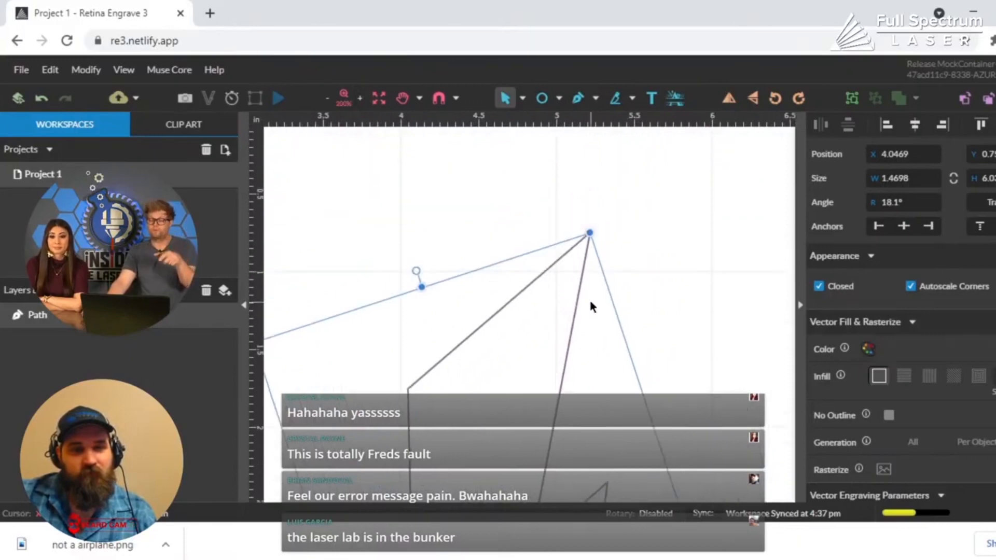
left_click(559, 98)
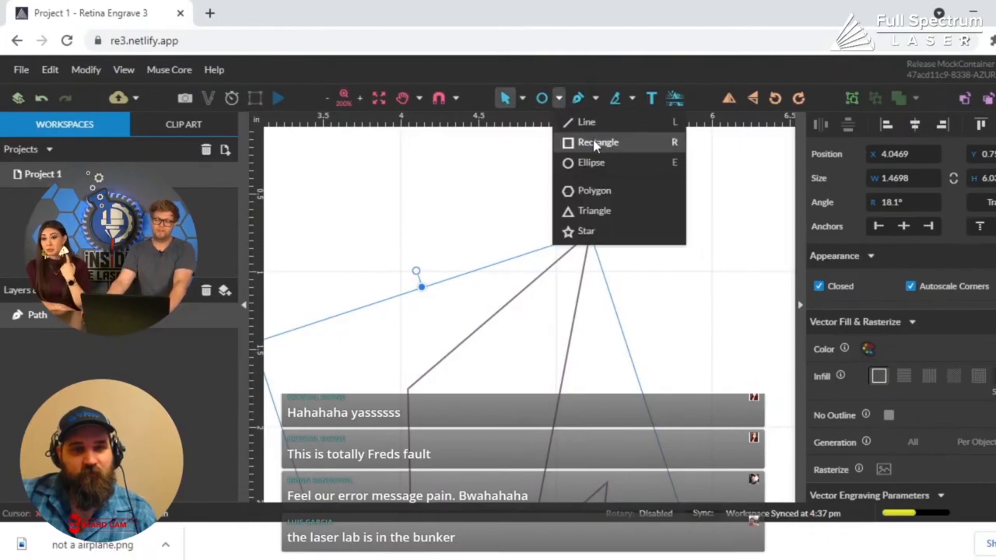
left_click(596, 162)
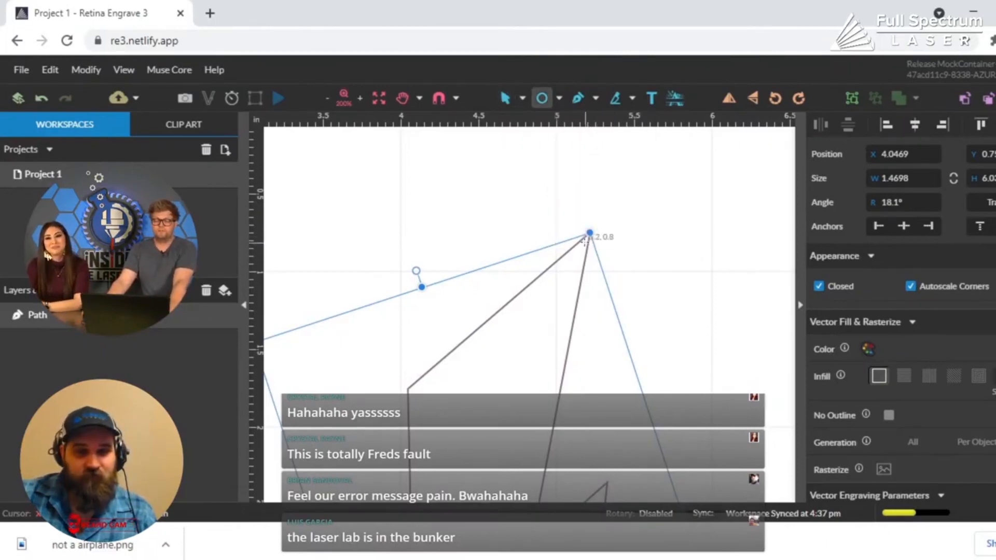
mouse_move(586, 240)
left_mouse_down()
mouse_move(549, 208)
mouse_move(584, 211)
mouse_move(600, 229)
mouse_move(589, 233)
left_mouse_up()
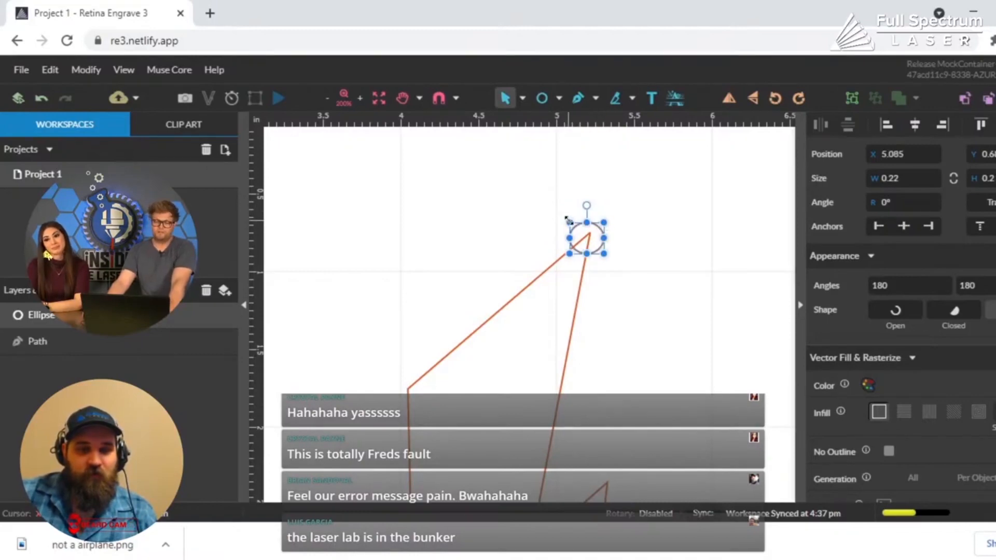
left_click_drag(569, 222, 597, 232)
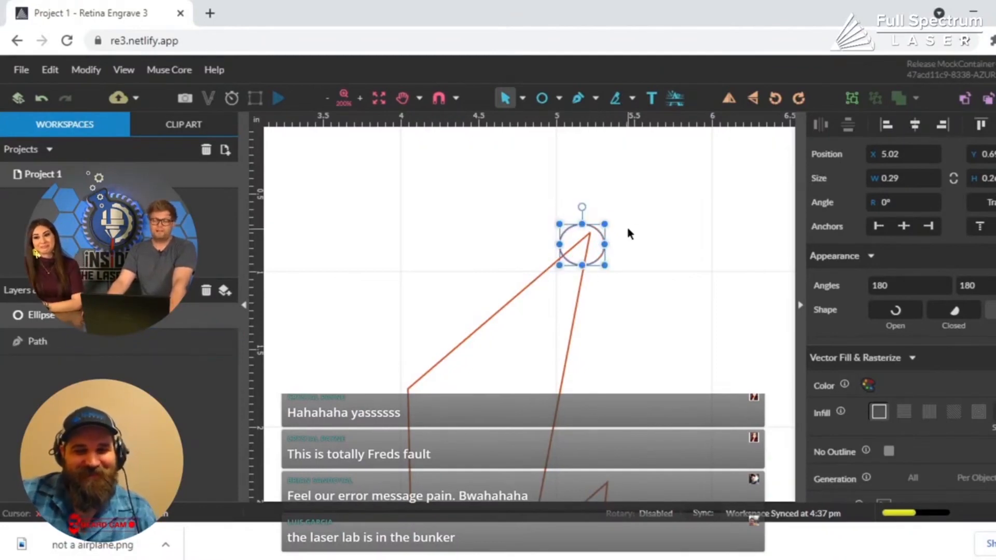
- Unite the ellipse and the bolt outline into one compound shape and move it to about X 3.84 in
left_click(579, 307)
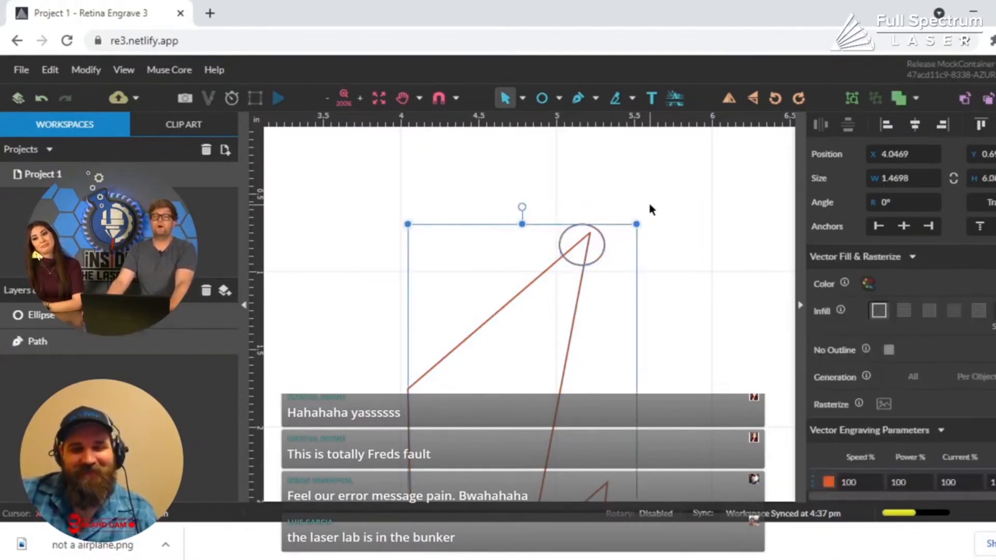
left_click(897, 97)
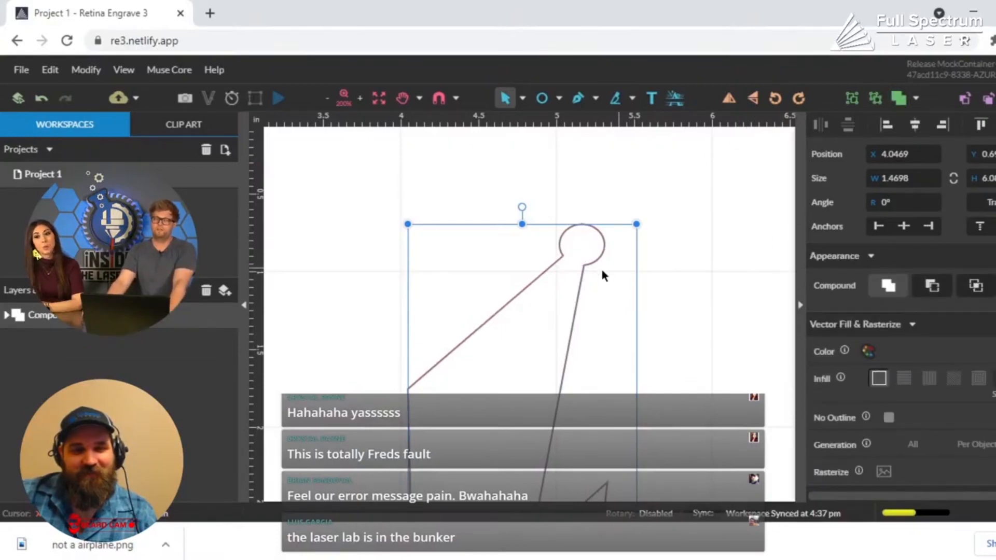
left_click_drag(578, 293, 545, 242)
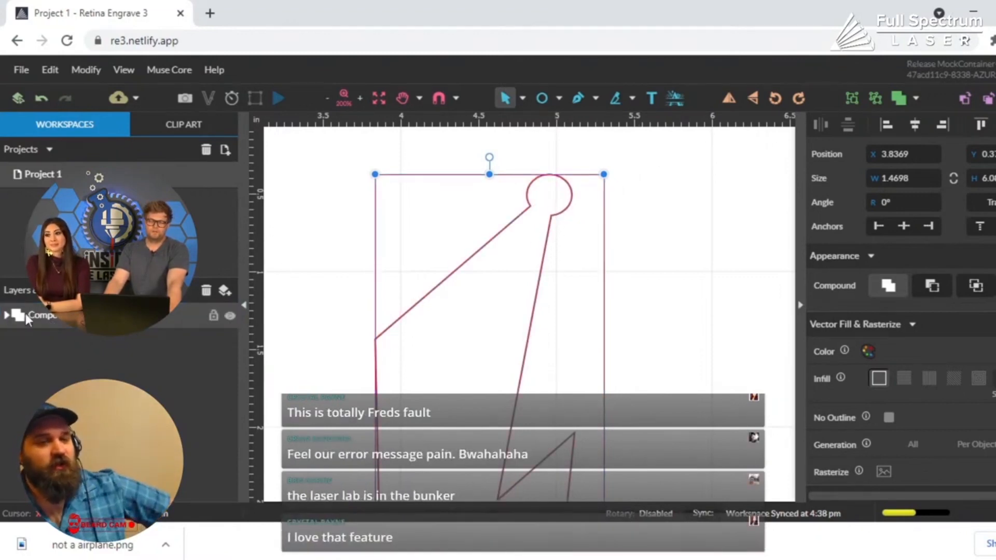
- Inspect the component shapes inside the compound layer
left_click(7, 315)
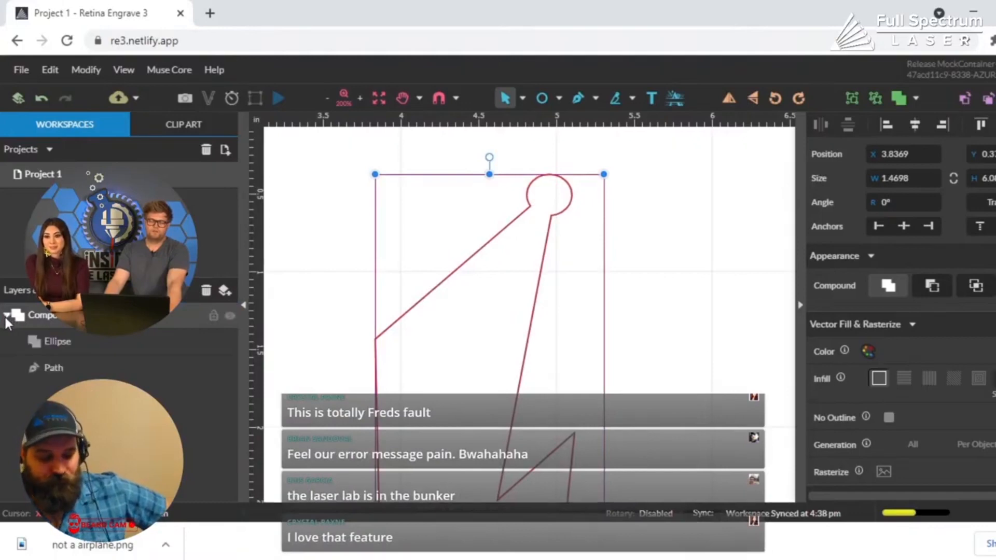
left_click(7, 315)
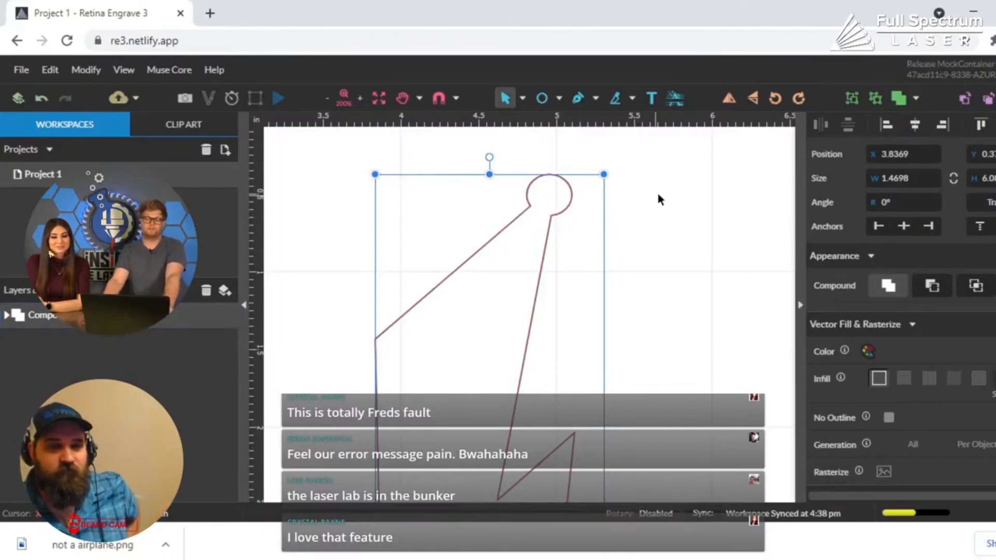
- Draw a hole circle about 0.09 in wide inside the bolt's rounded tab and nudge it right to about X 4.91 in
left_click(543, 98)
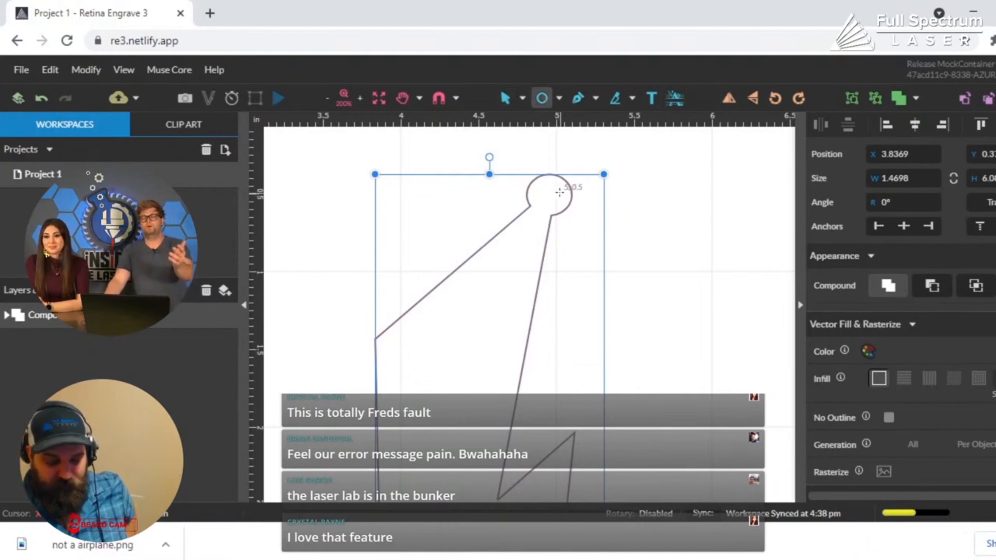
left_click_drag(551, 201, 537, 188)
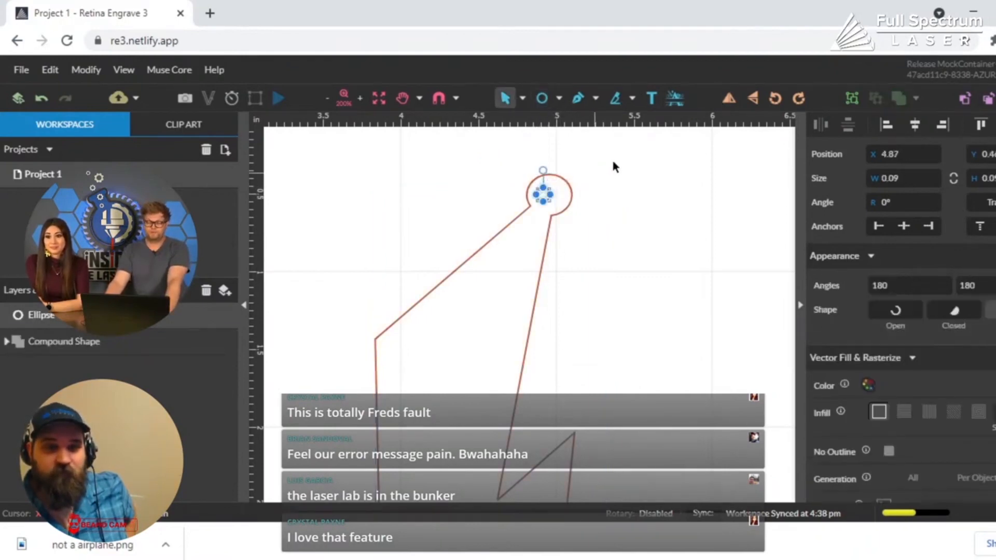
key("Right")
key("Right")
key("Right")
key("Right")
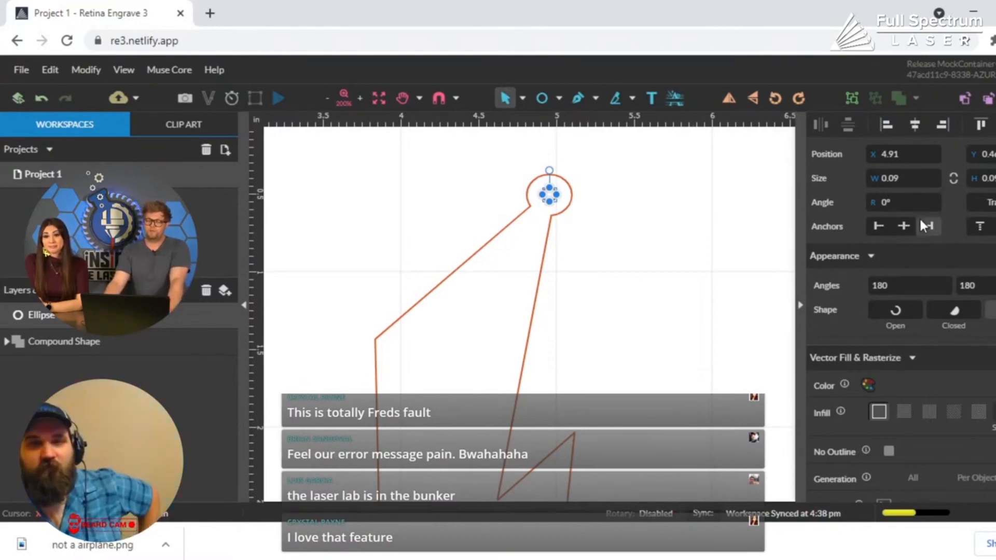
left_click(715, 258)
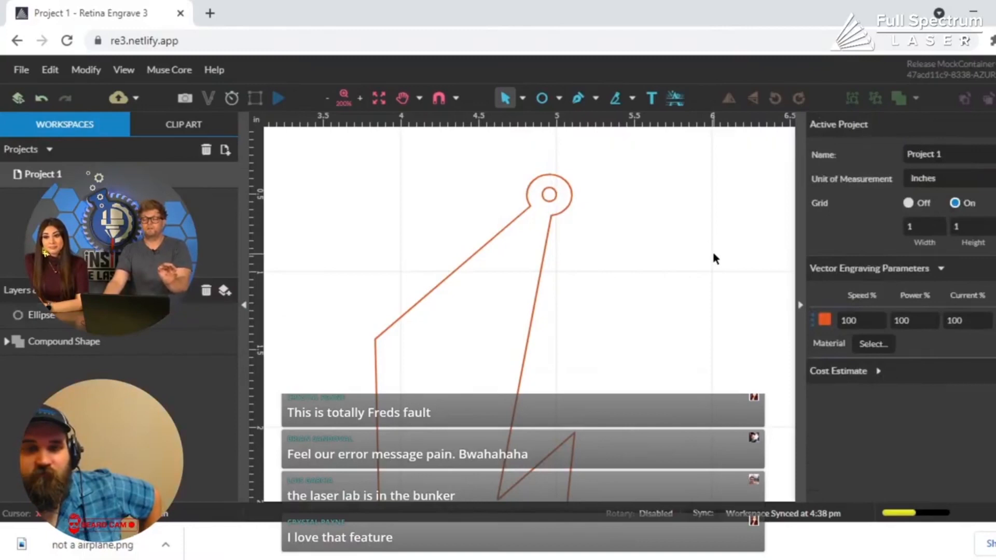
- Switch the project units to millimeters and set the hole circle's width to 3 mm with its ratio kept
left_click(964, 176)
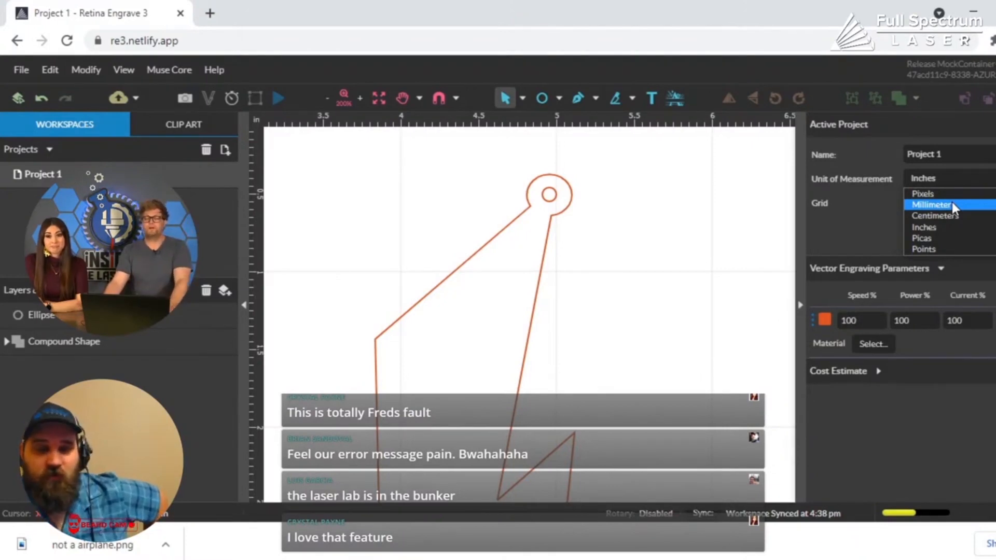
left_click(951, 203)
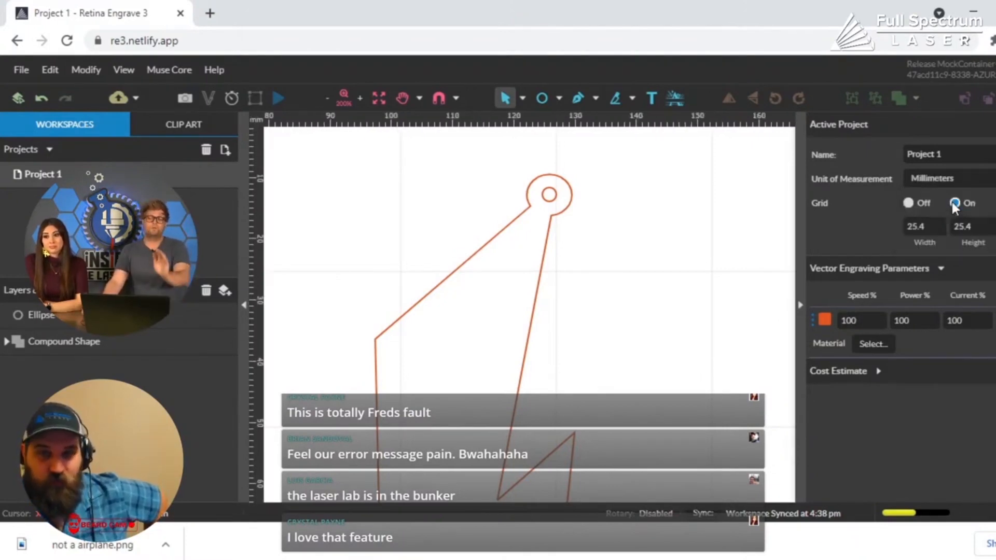
left_click(552, 195)
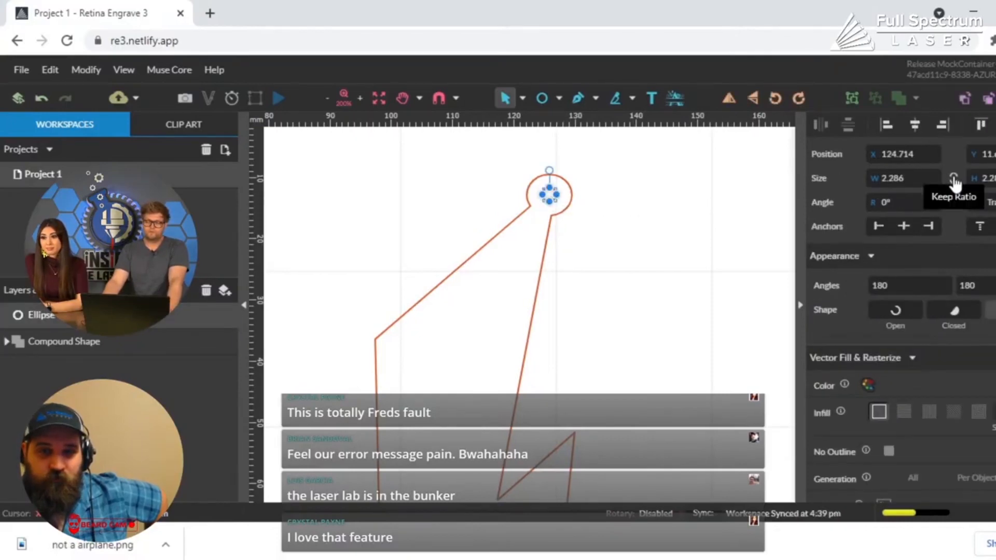
left_click(889, 176)
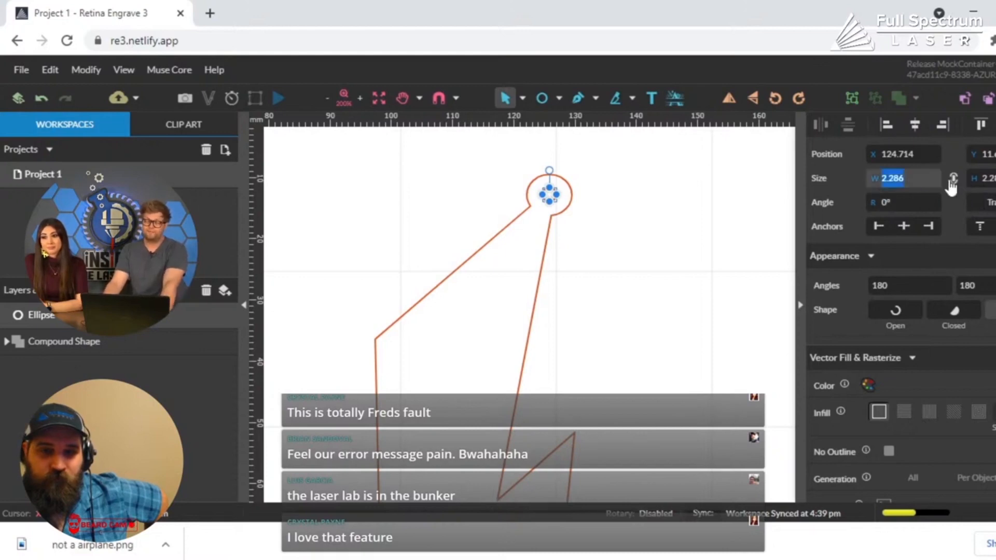
type("3")
key("Return")
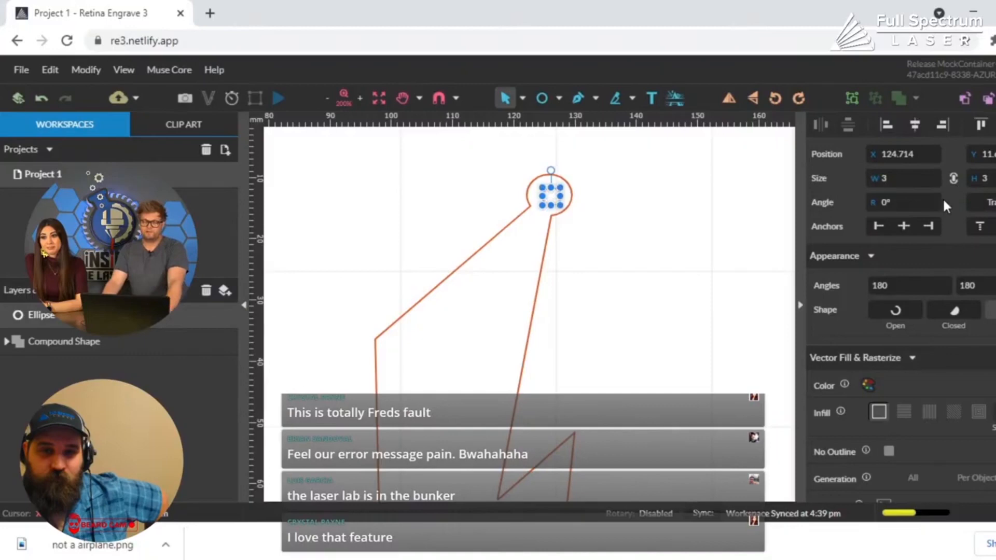
- Recentre the 3 mm hole circle within the rounded tab at about X 124.6 mm
left_click(626, 194)
left_click(560, 196)
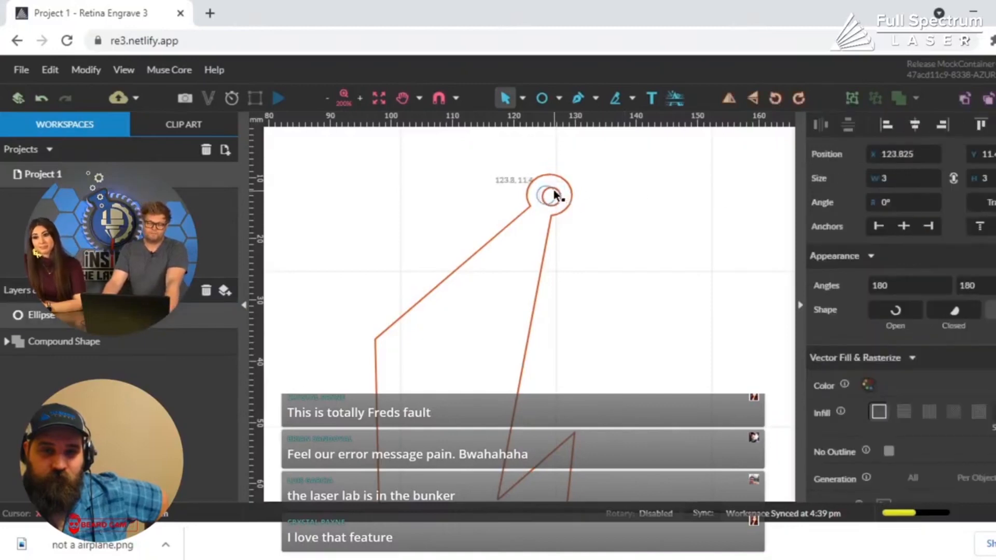
left_click(652, 220)
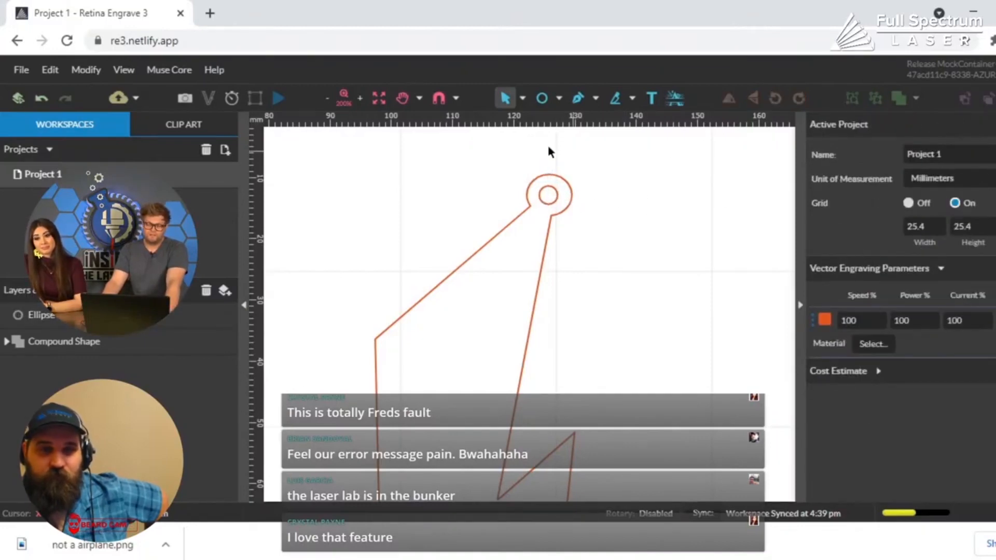
left_click_drag(554, 194, 556, 196)
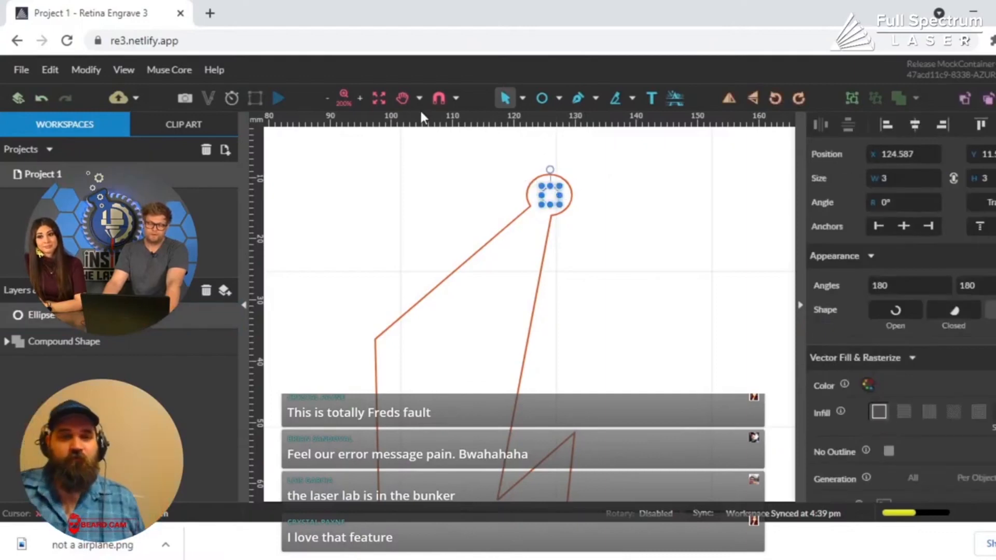
- Combine the hole circle and the bolt shape with the Difference compound operation
left_click(328, 98)
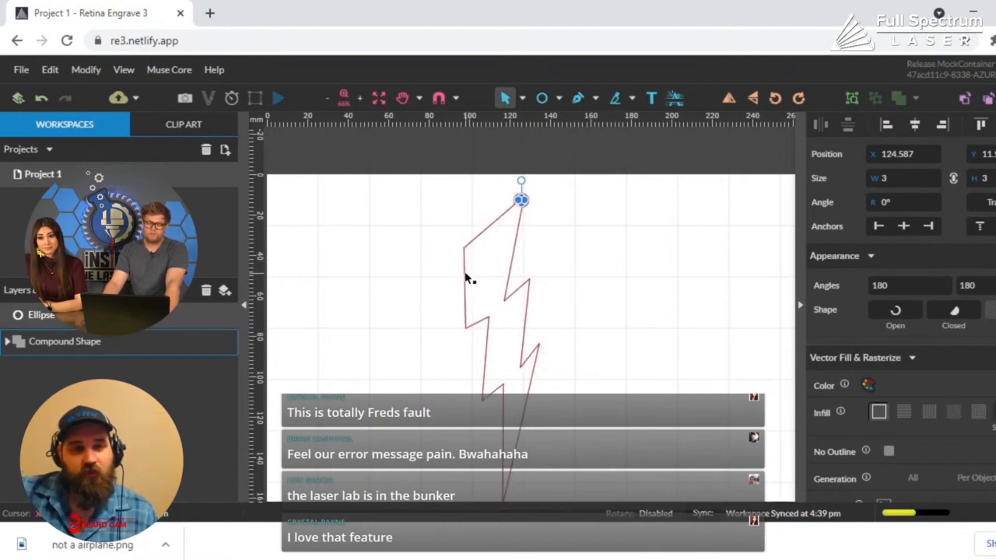
left_click(465, 272)
left_click(913, 96)
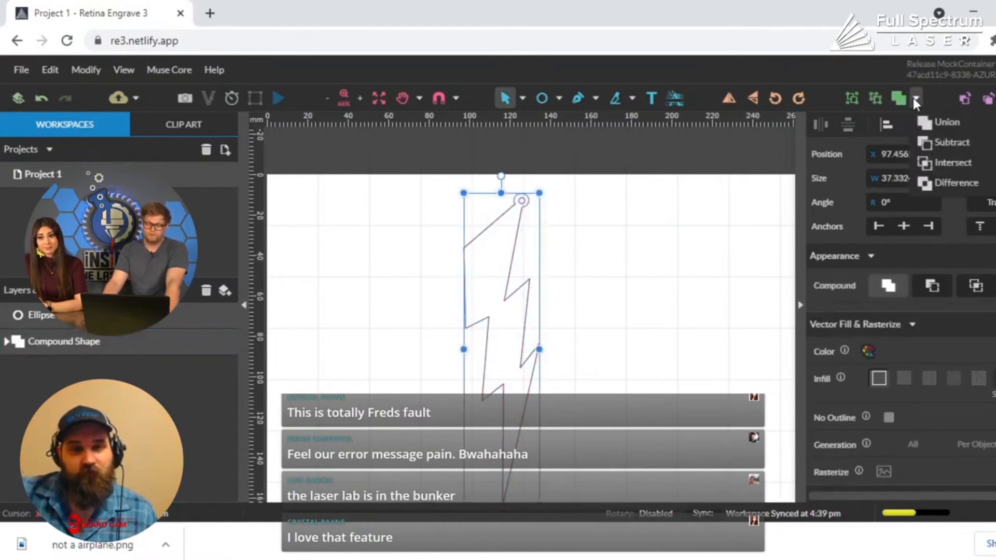
left_click(964, 180)
left_click(647, 259)
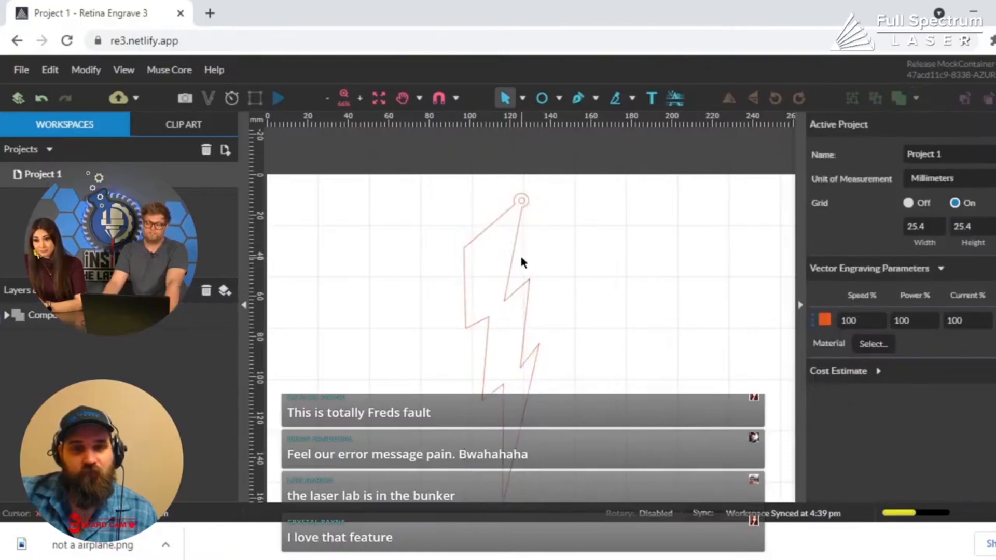
- Move the combined bolt down and left to about X 67.8 mm
left_click(507, 260)
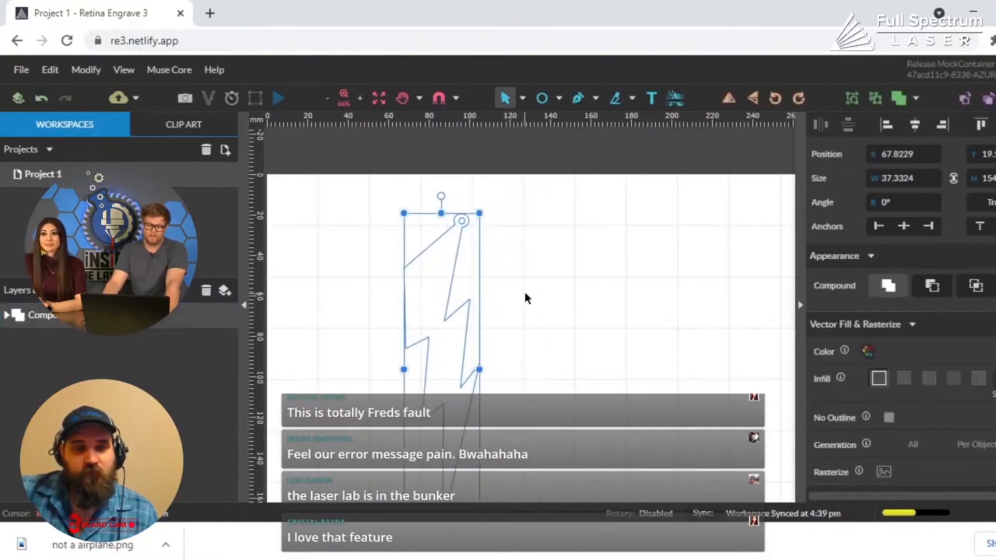
scroll(537, 292, "down", 2)
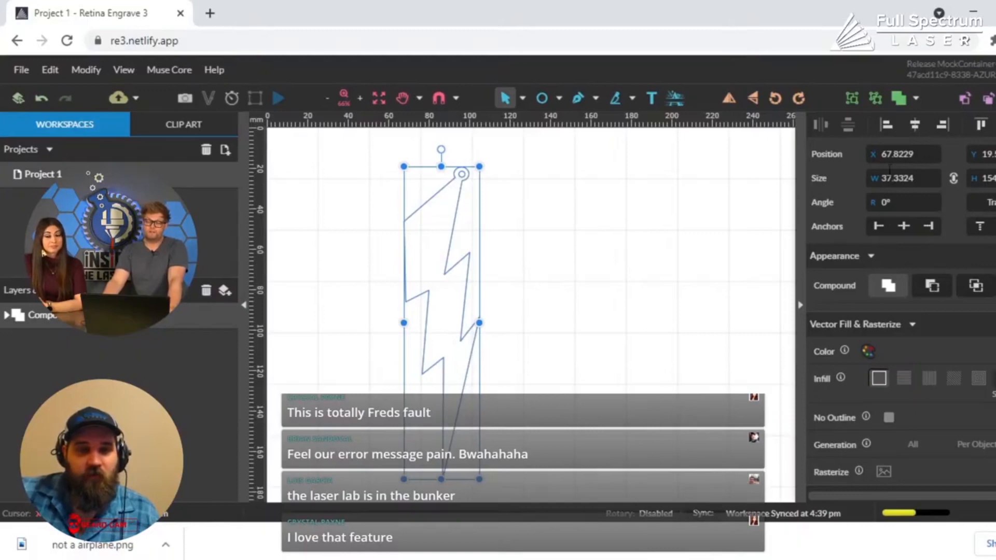
left_click(714, 210)
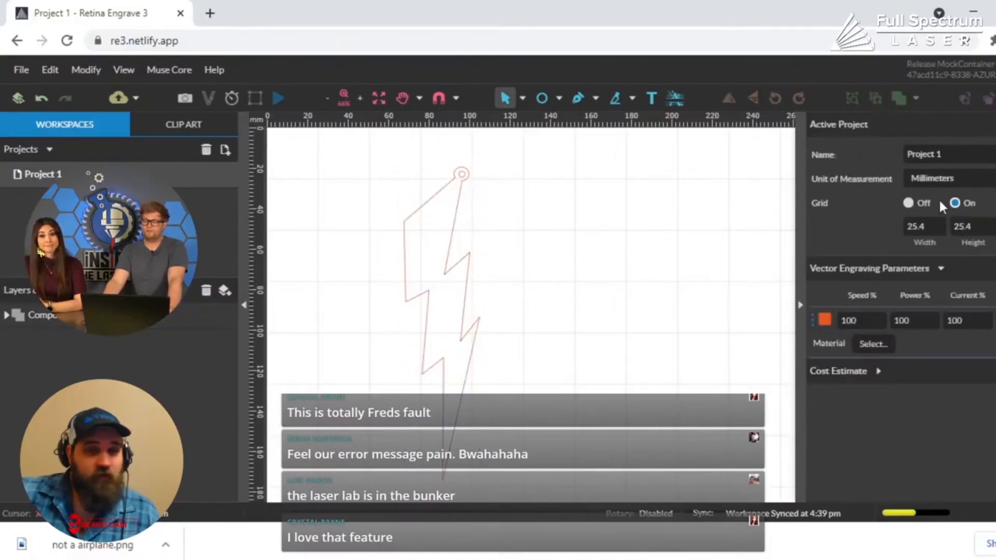
- Switch the project units to inches, then shorten the bolt and narrow it to about 1.38 in wide
left_click(976, 177)
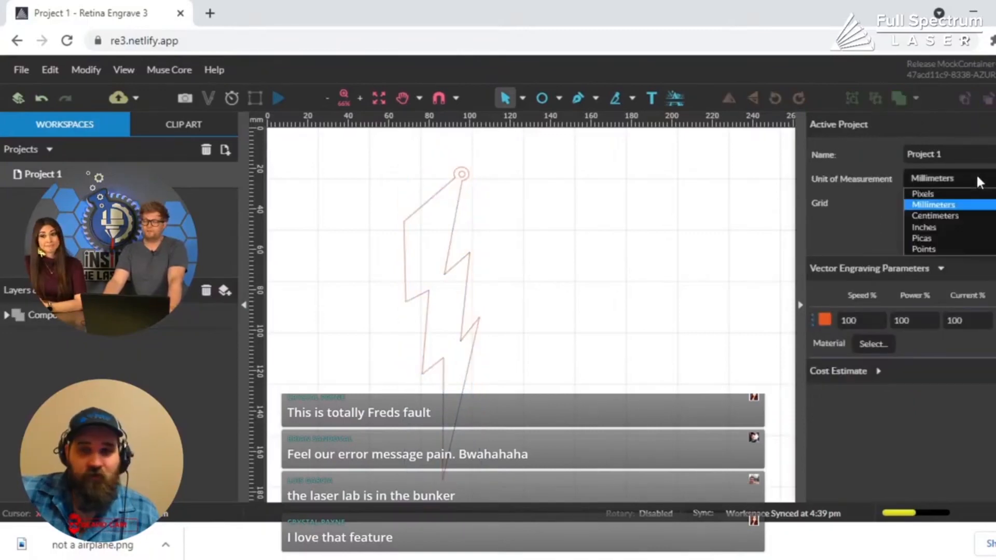
left_click(928, 227)
left_click(469, 259)
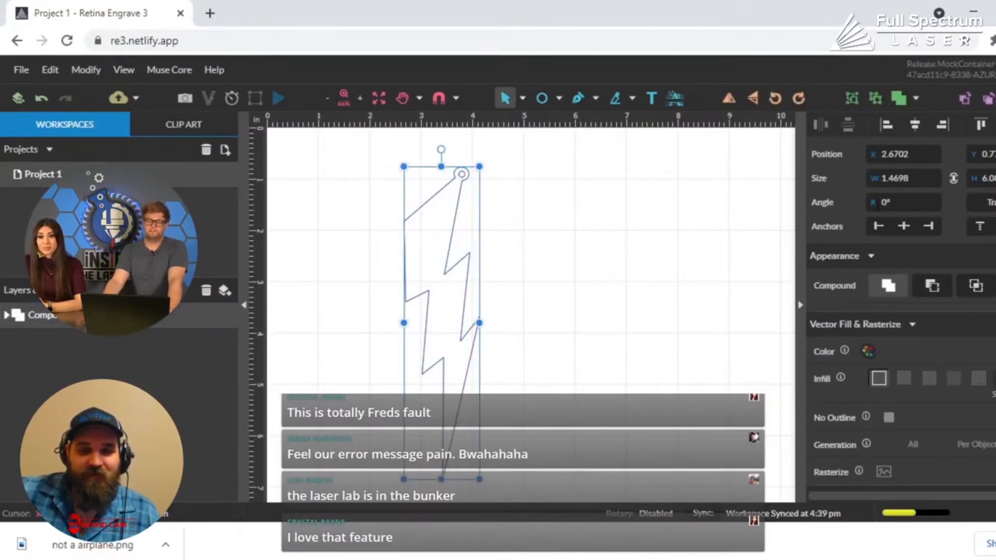
left_click_drag(442, 480, 442, 386)
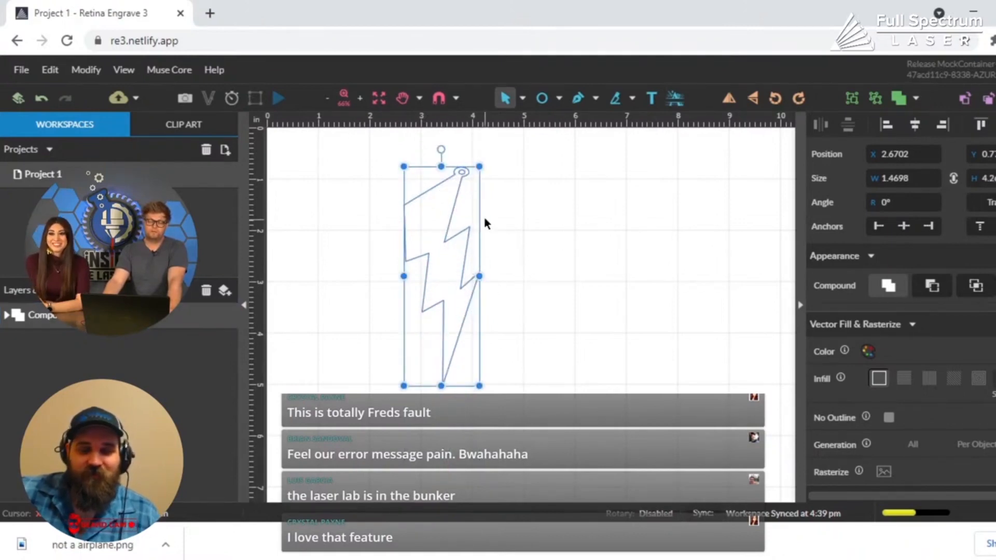
left_click_drag(404, 277, 411, 276)
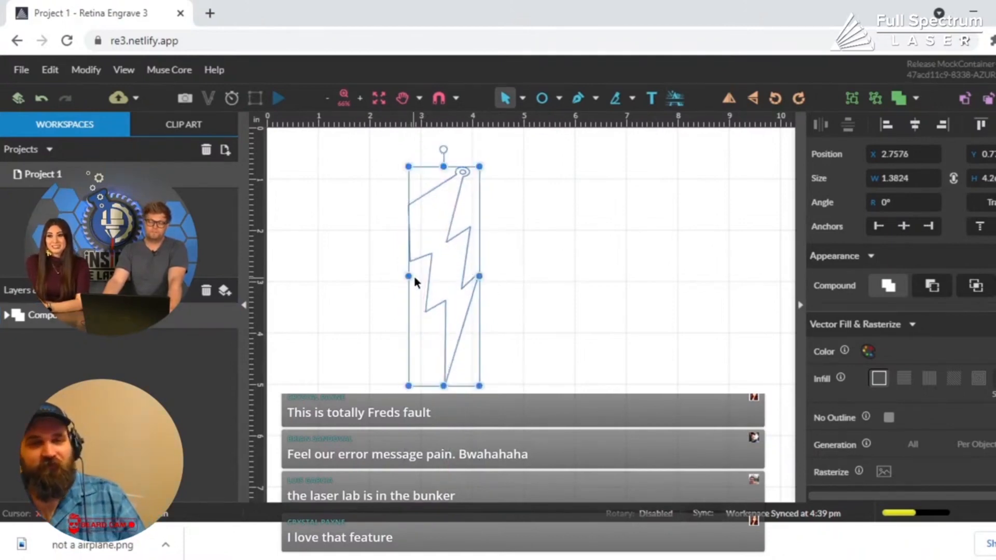
left_click_drag(440, 167, 444, 161)
- Stretch the tab's outer ellipse upward inside the compound shape to about 0.21 in tall
left_click(461, 164)
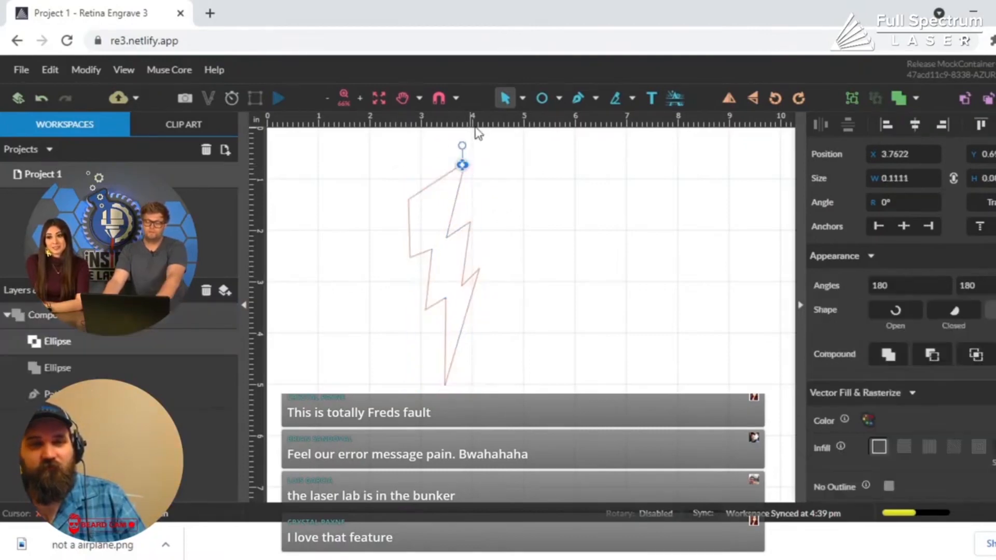
left_click(357, 94)
left_click(358, 95)
left_click(357, 94)
left_click(358, 95)
left_click(357, 95)
left_click(358, 94)
left_click(358, 95)
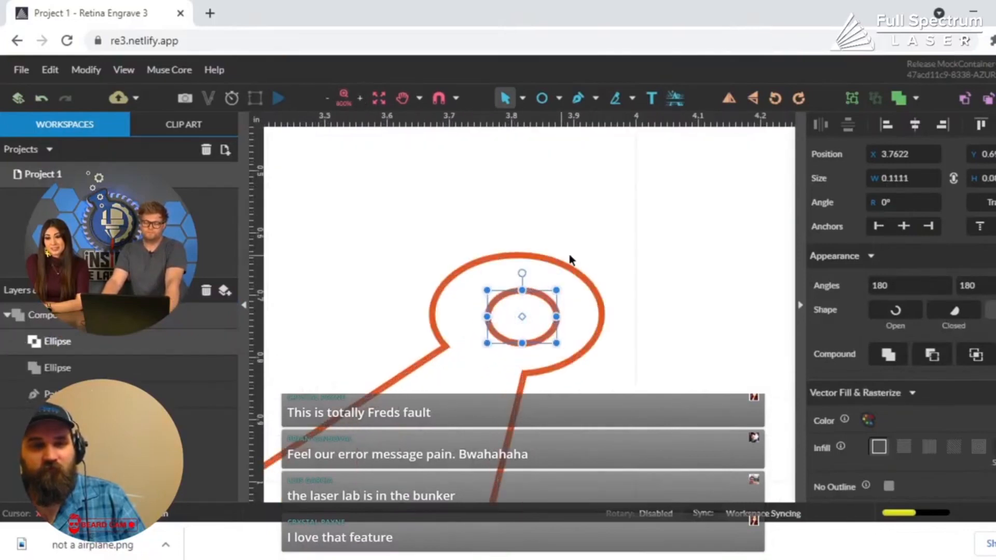
left_click(536, 257)
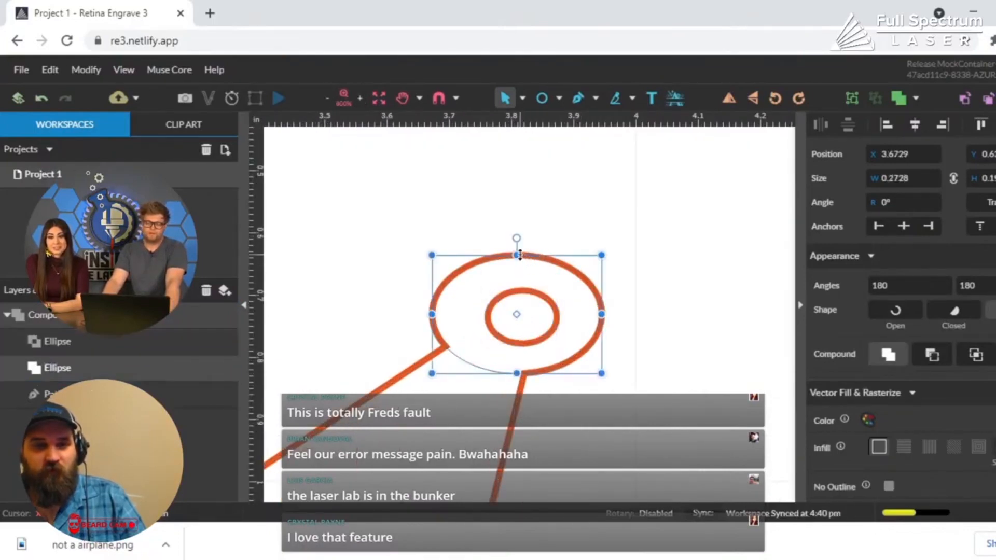
left_click_drag(520, 255, 518, 237)
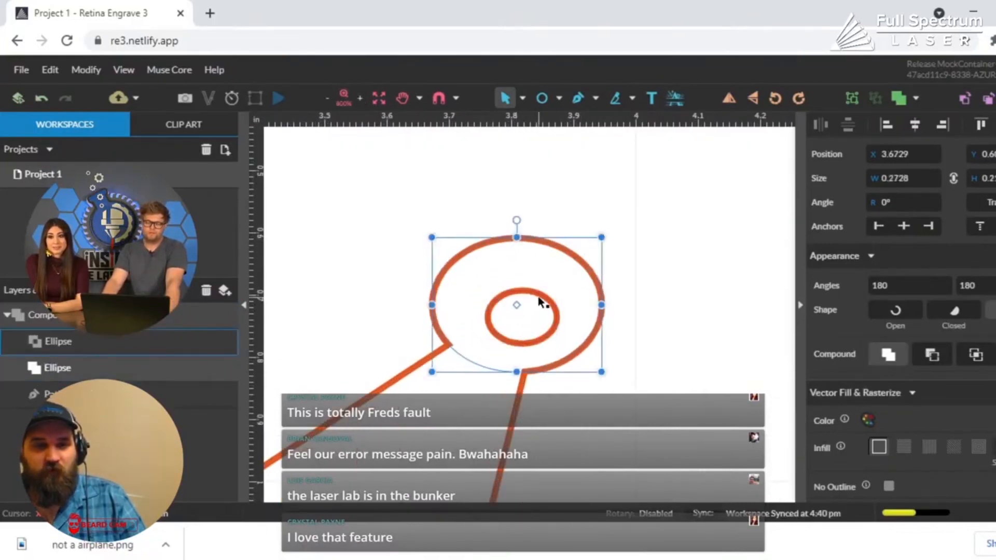
- Make the inner hole ellipse slightly taller and recentre it in the tab at about X 3.76 in
left_click(617, 398)
double_click(555, 312)
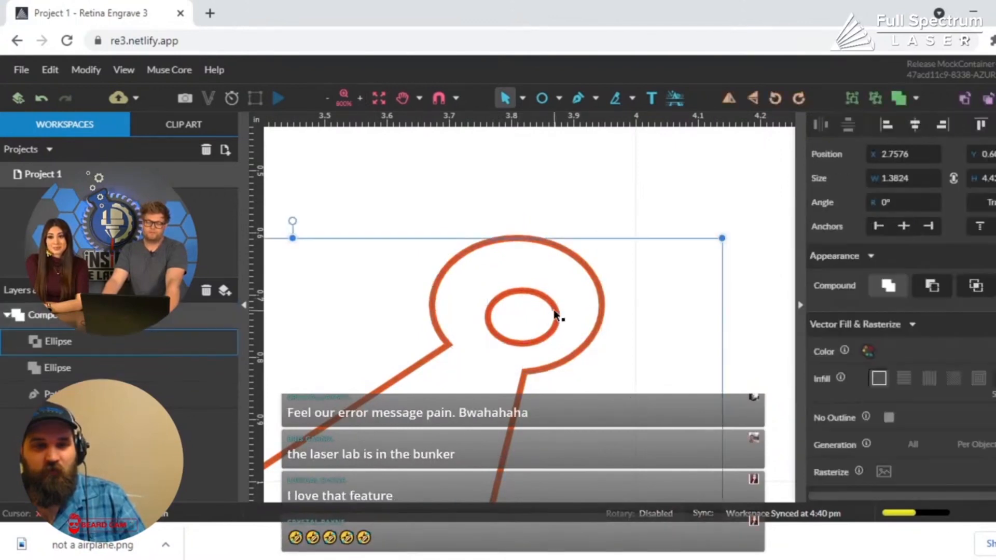
mouse_move(553, 307)
left_mouse_down()
mouse_move(551, 292)
mouse_move(520, 268)
mouse_move(547, 289)
left_mouse_up()
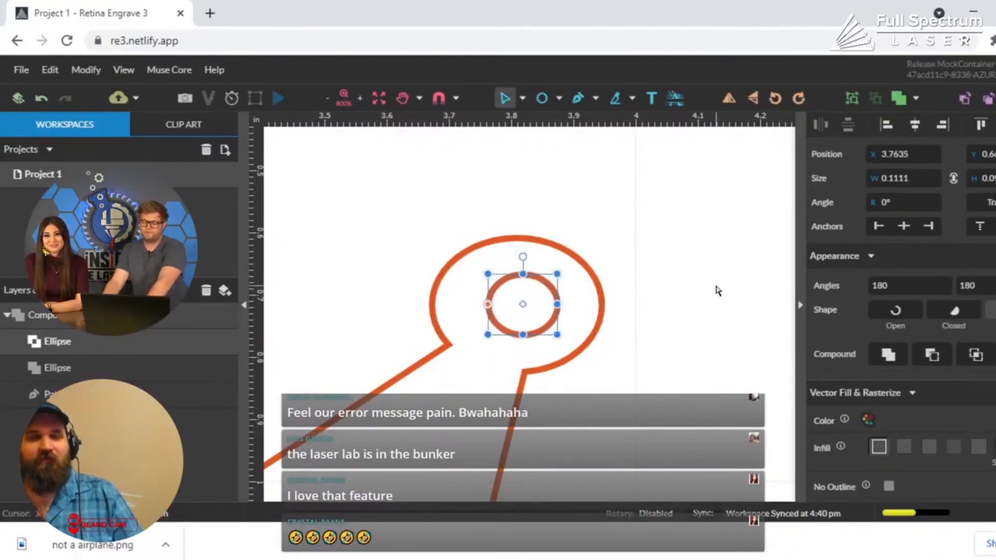
left_click(546, 183)
left_click(522, 99)
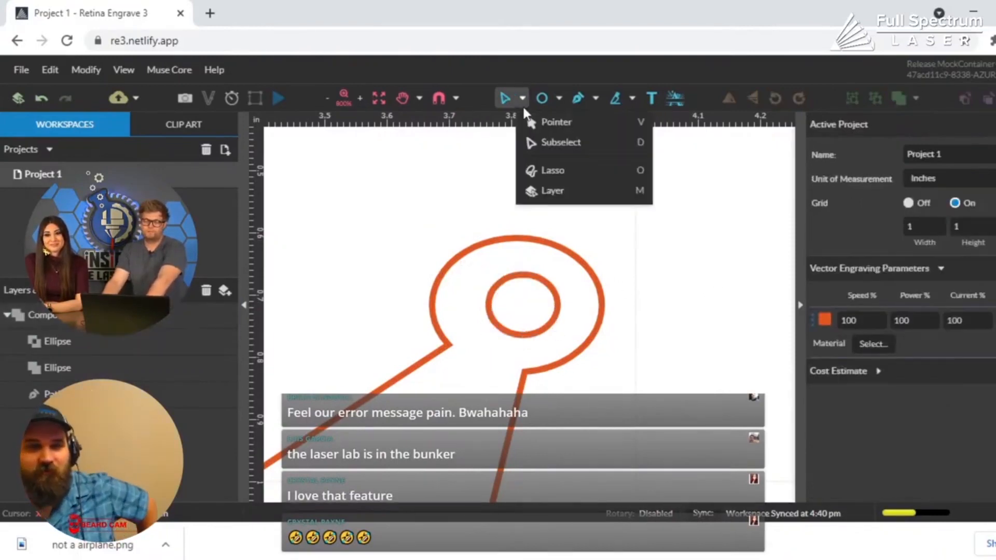
left_click(543, 141)
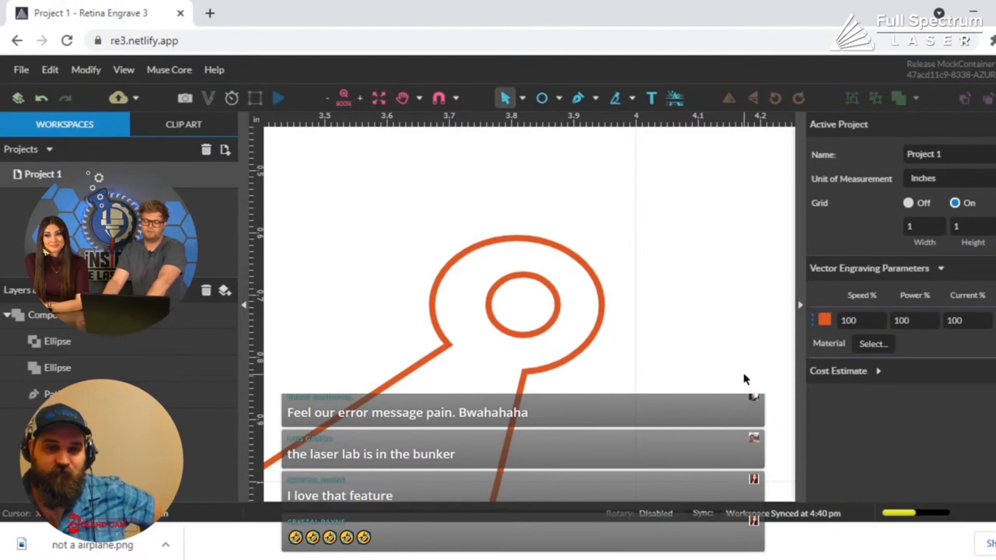
- Place a duplicate of the whole bolt to its right at about X 4.33 in and flip it horizontally
left_click(327, 98)
left_click(327, 99)
left_click(327, 98)
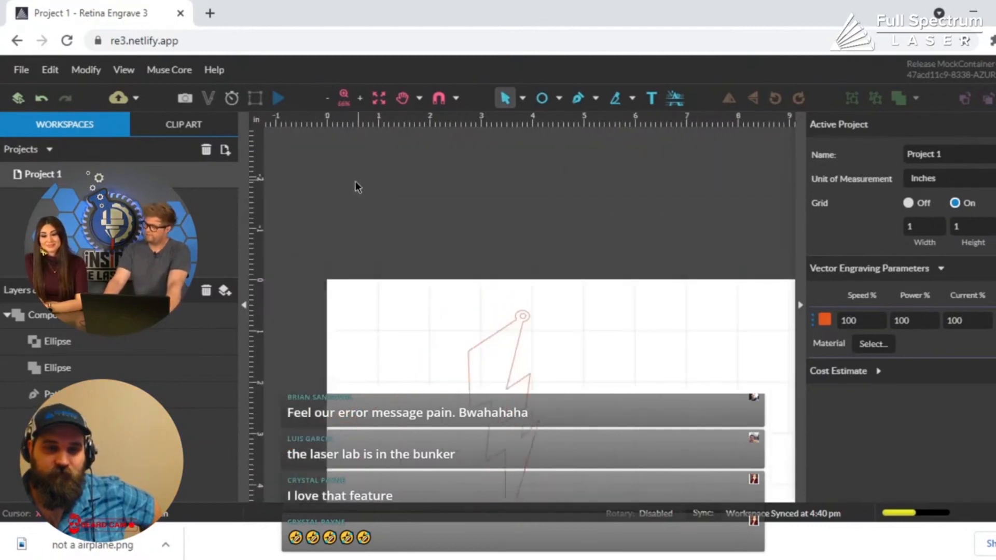
scroll(365, 206, "down", 3)
left_click_drag(416, 160, 596, 467)
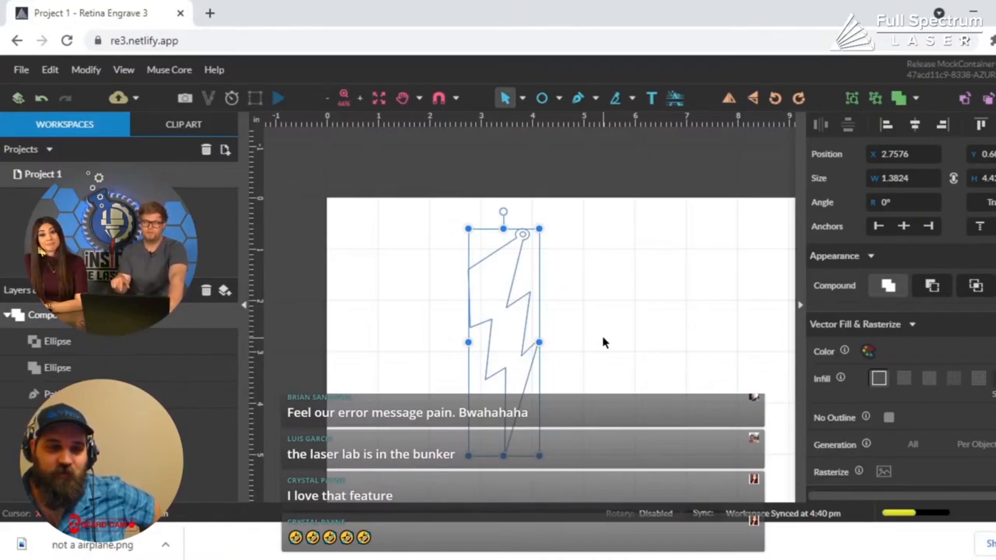
key("ctrl+d")
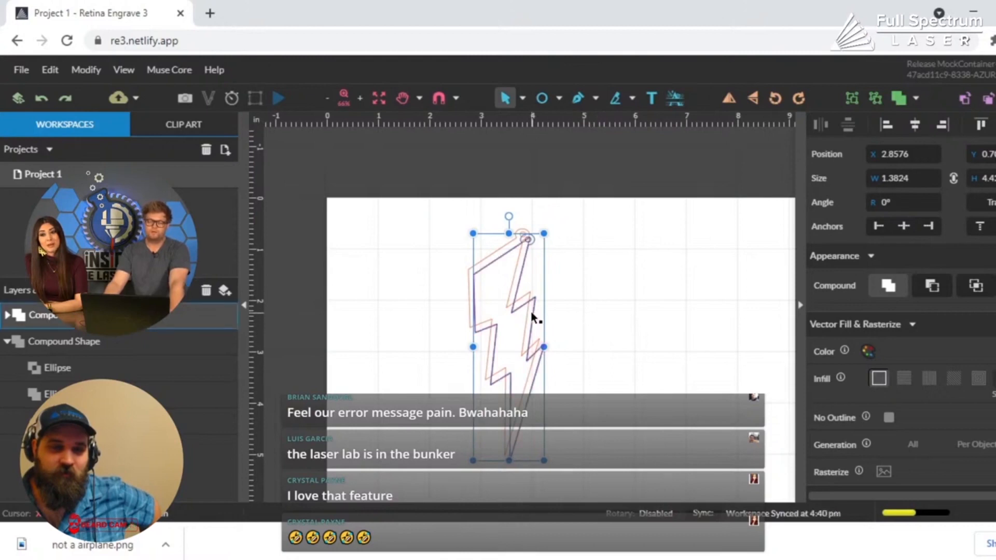
left_click_drag(532, 313, 607, 299)
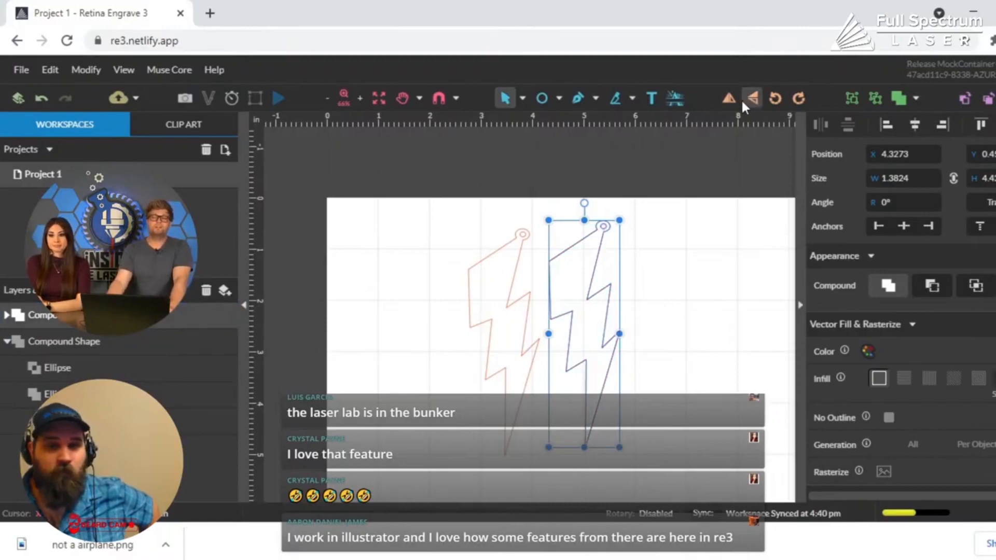
left_click(728, 97)
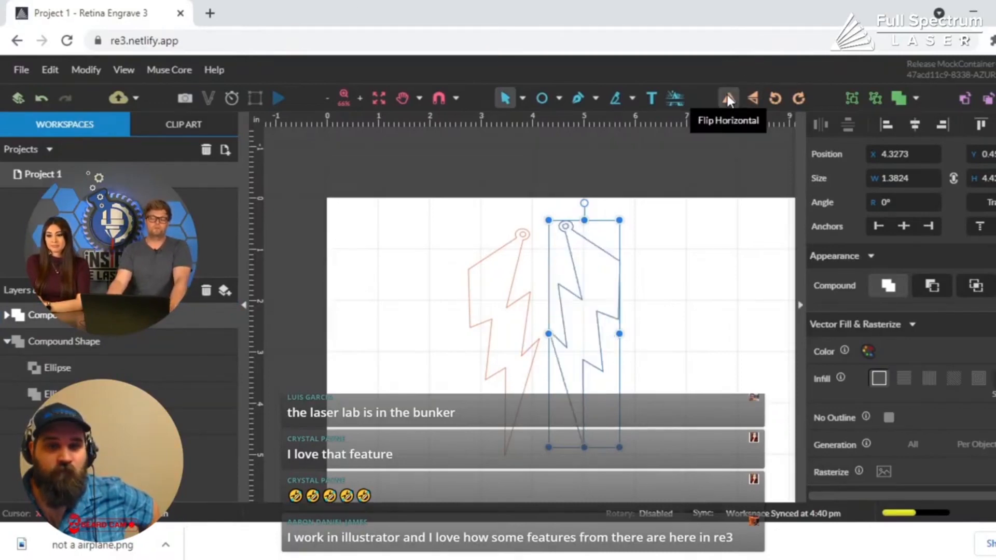
- Move the original bolt to about X 1.39 in and bring the mirrored bolt beside it at about X 2.8 in
left_click(672, 254)
left_click(512, 275)
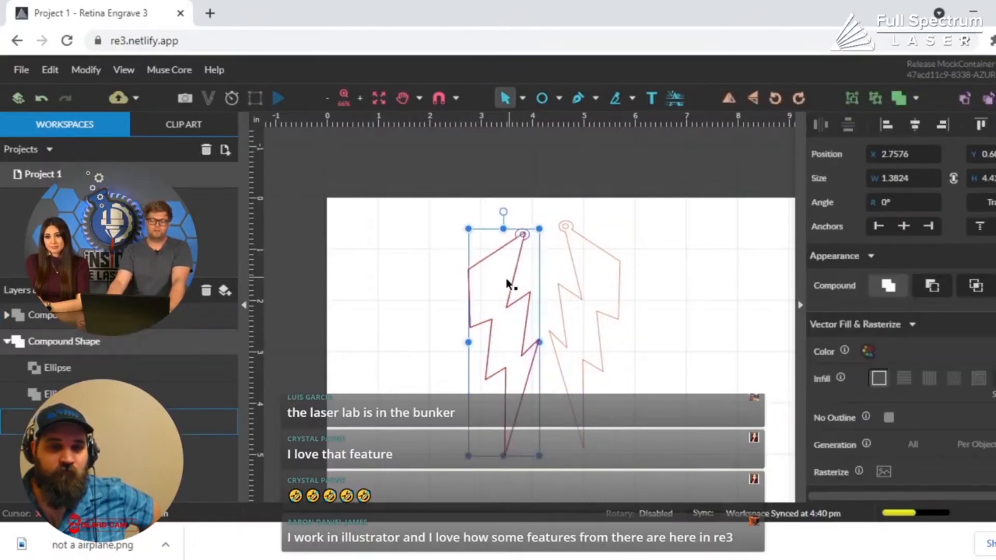
left_click_drag(513, 283, 513, 276)
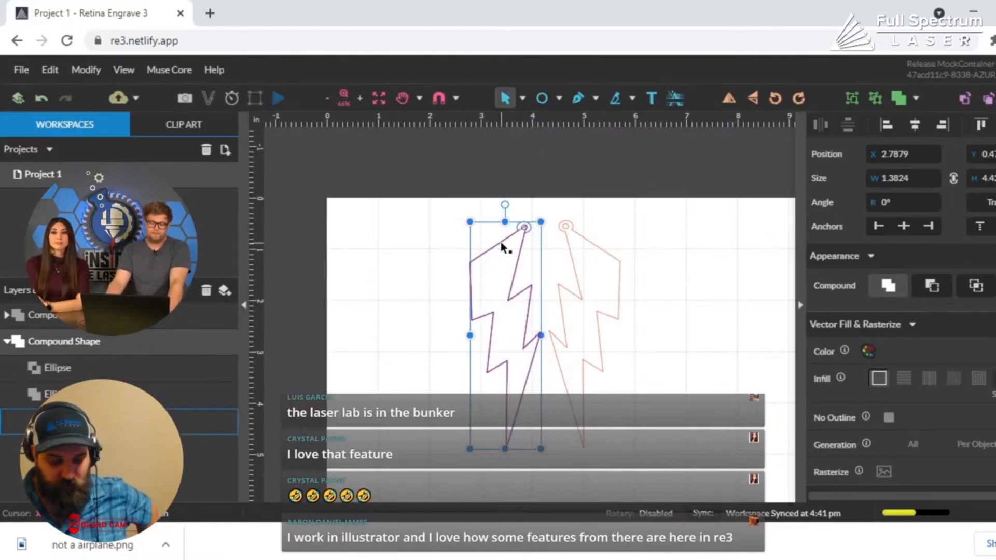
left_click_drag(502, 247, 430, 244)
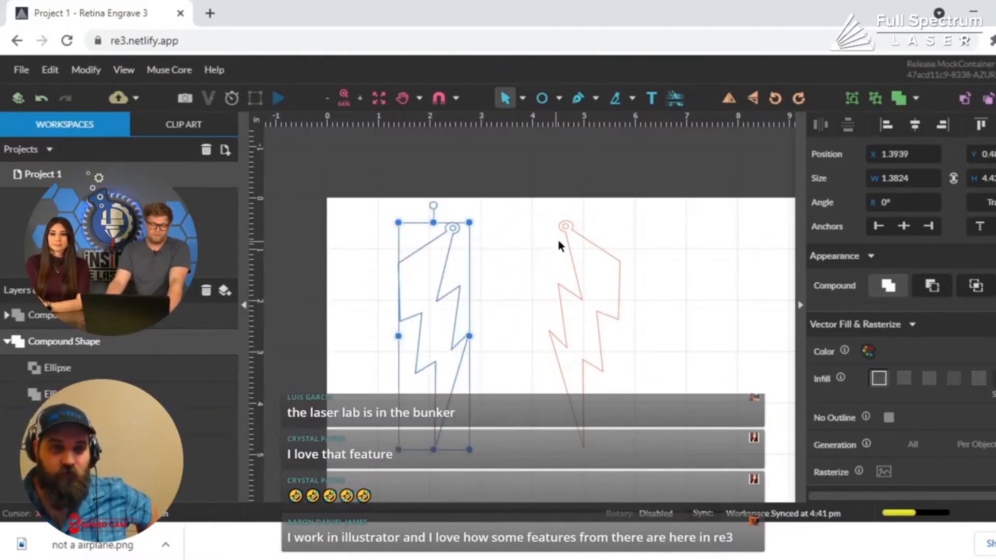
left_click_drag(573, 238, 494, 239)
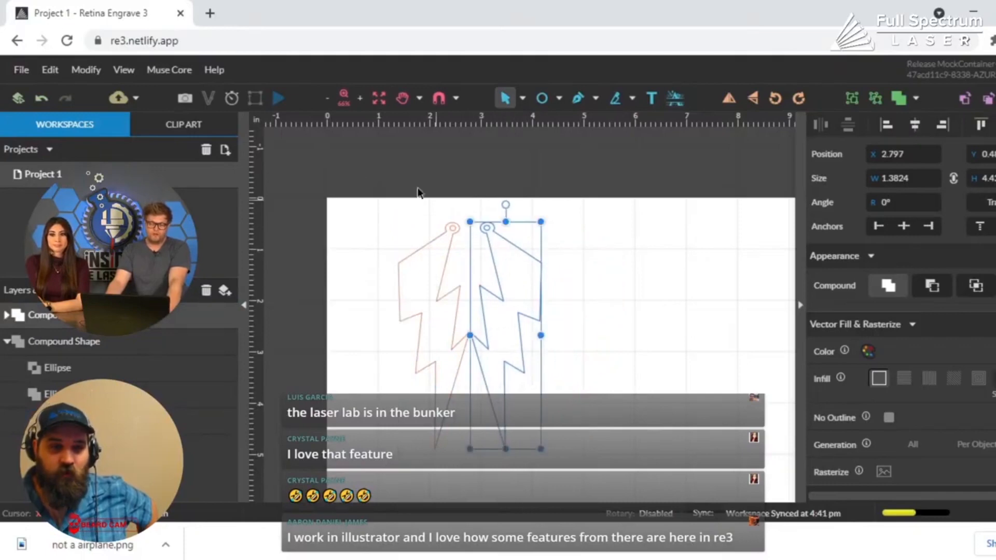
- Rotate the mirrored bolt by 180° and tilt its path to about 1.3° to nest it against the original bolt
left_click(799, 96)
left_click(800, 96)
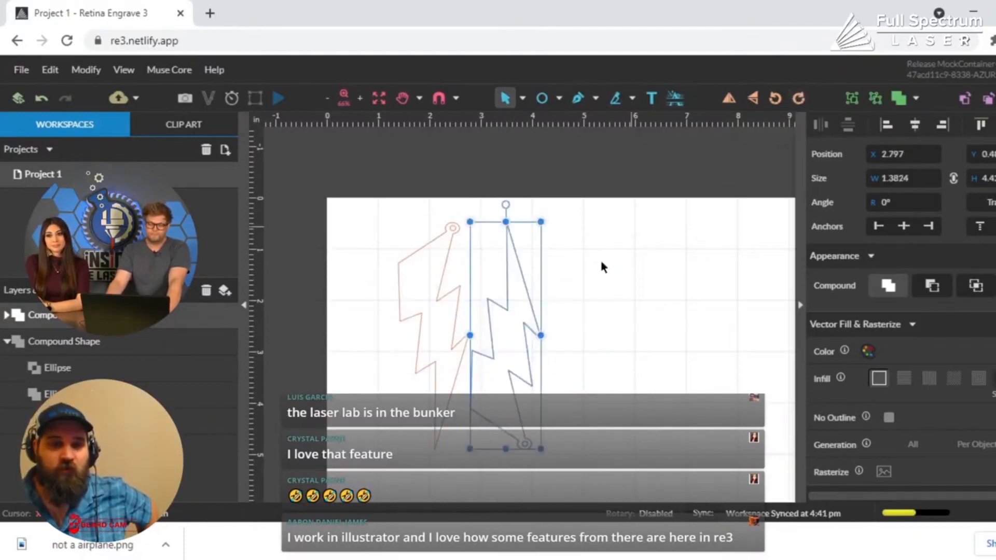
left_click(508, 275)
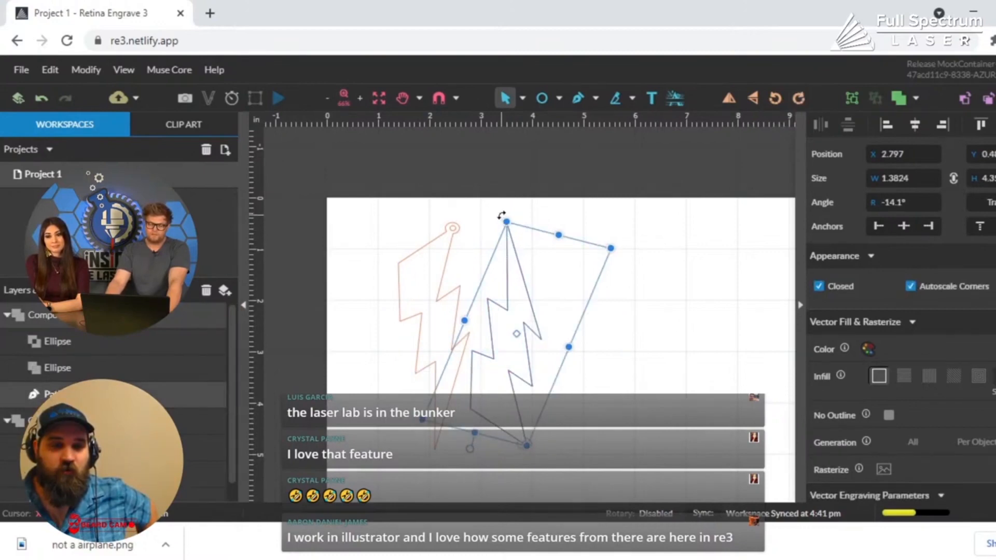
left_click_drag(502, 215, 476, 280)
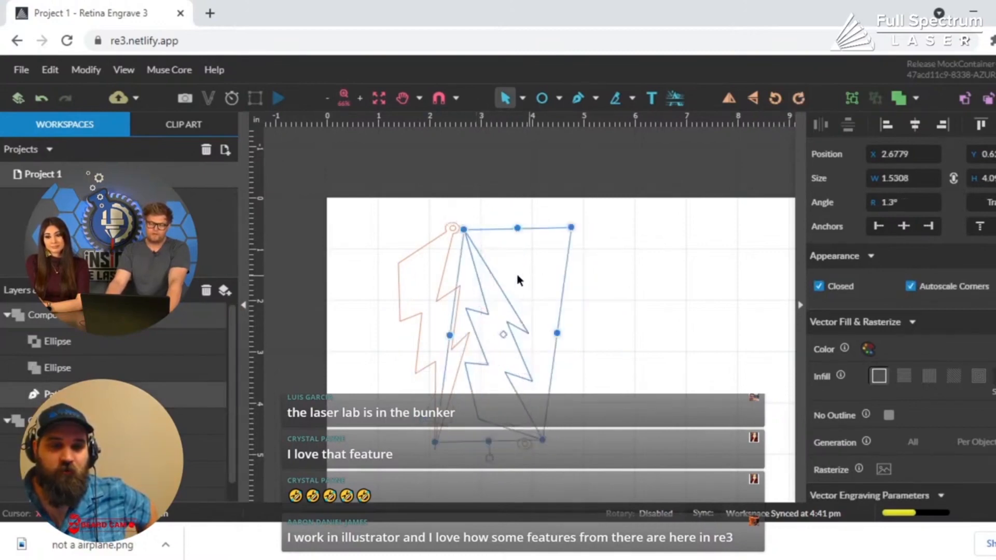
- Group the two nested bolts and make four copies of the group
left_click(371, 216)
left_click(432, 239)
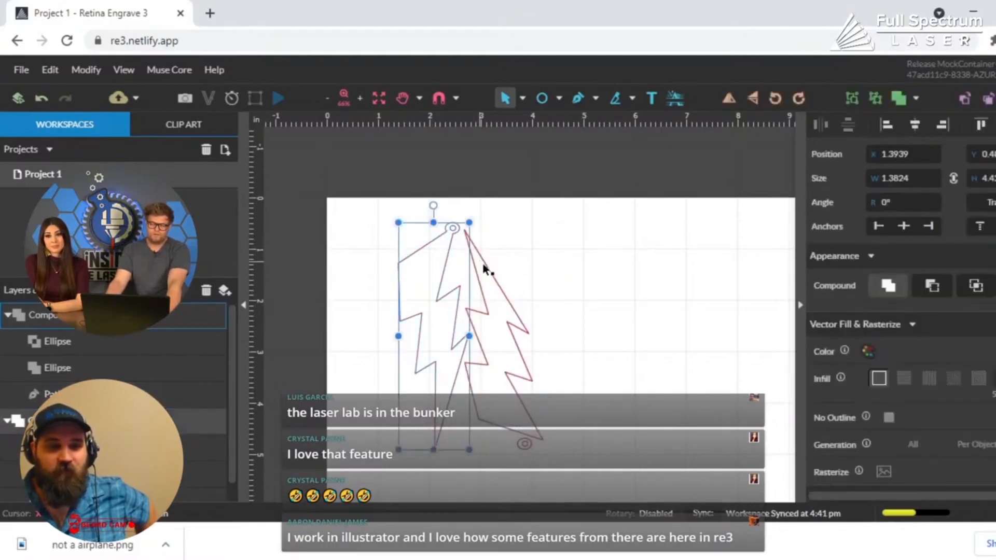
left_click(507, 294)
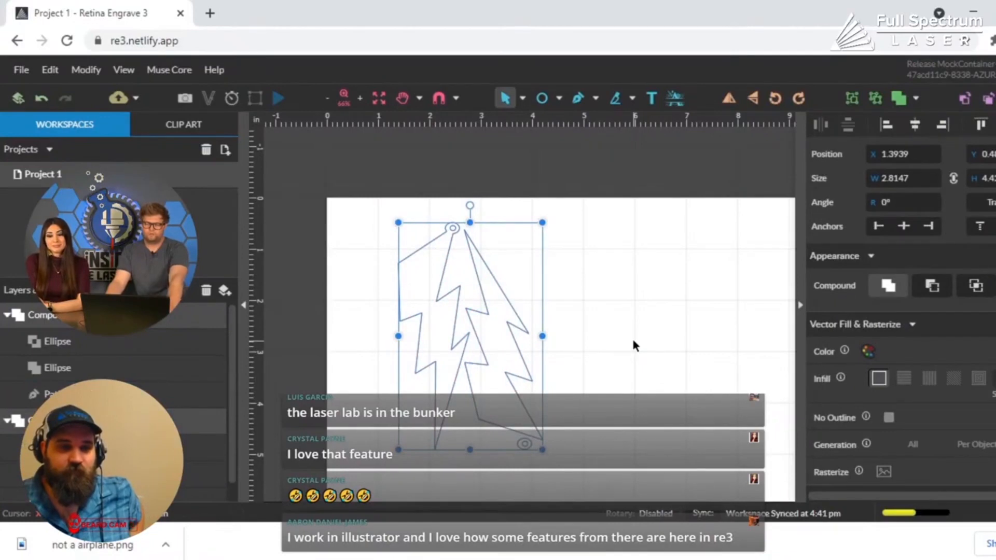
left_click(853, 97)
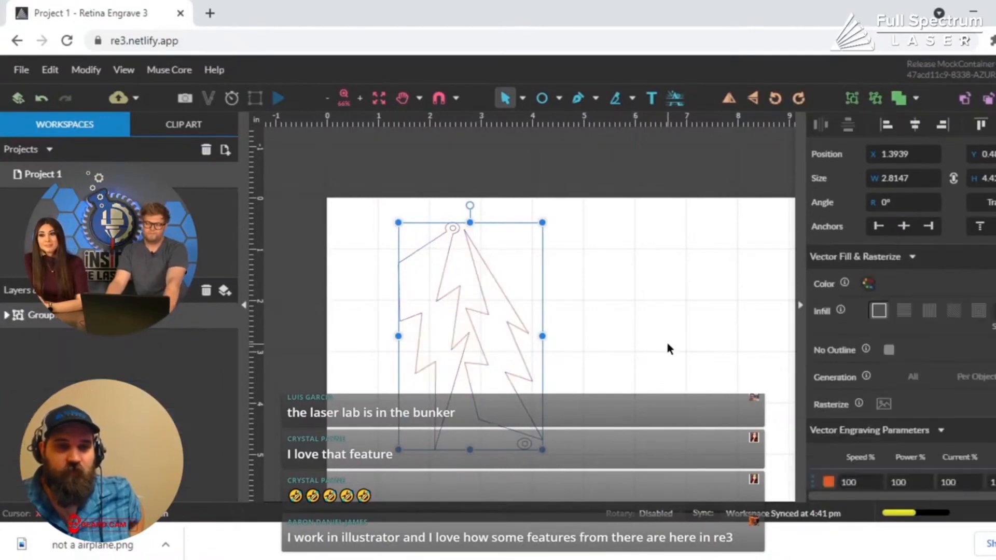
key("ctrl+d")
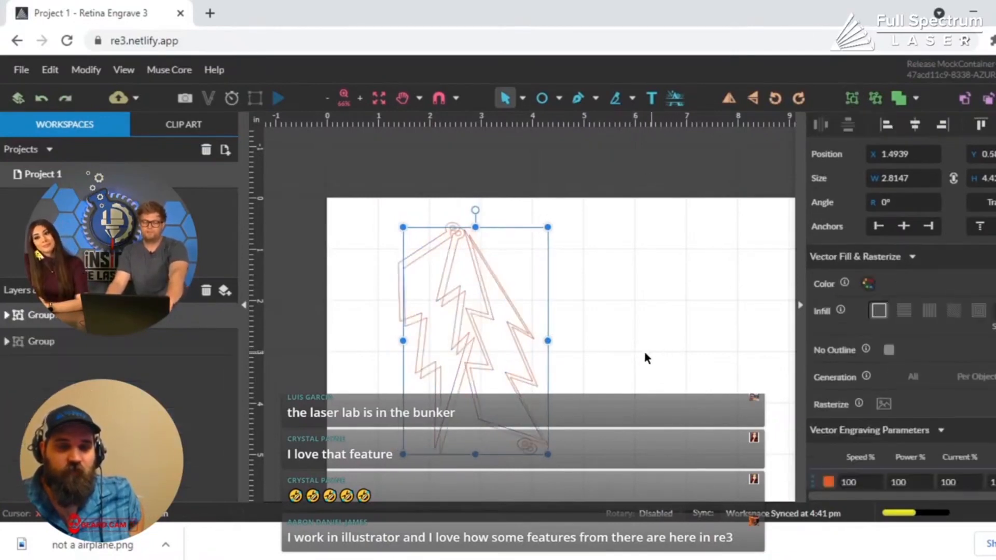
key("ctrl+d")
key("ctrl+v")
key("ctrl+v")
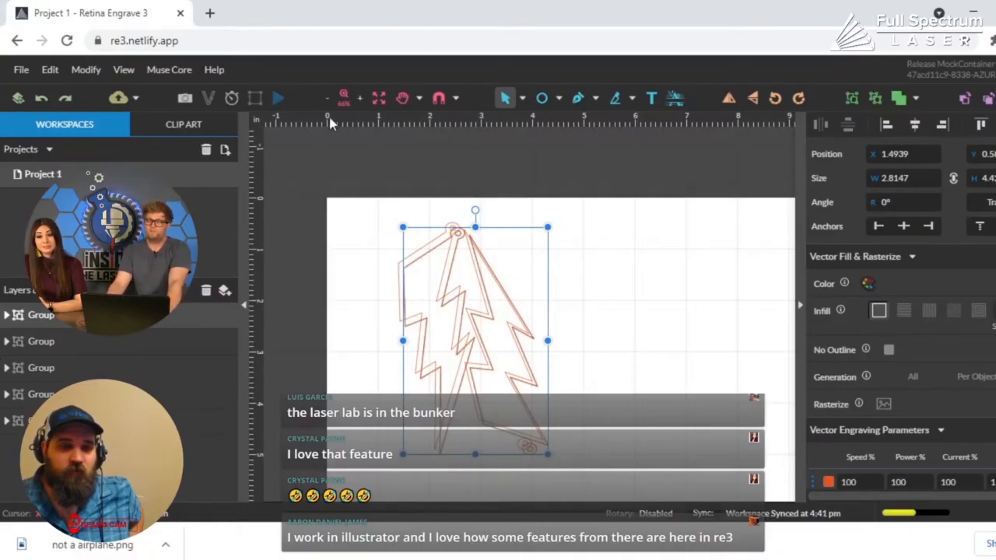
- Pack all five bolt groups into the 20 by 12 in packing area with 0.05 in padding
left_click(327, 98)
left_click_drag(382, 168, 690, 447)
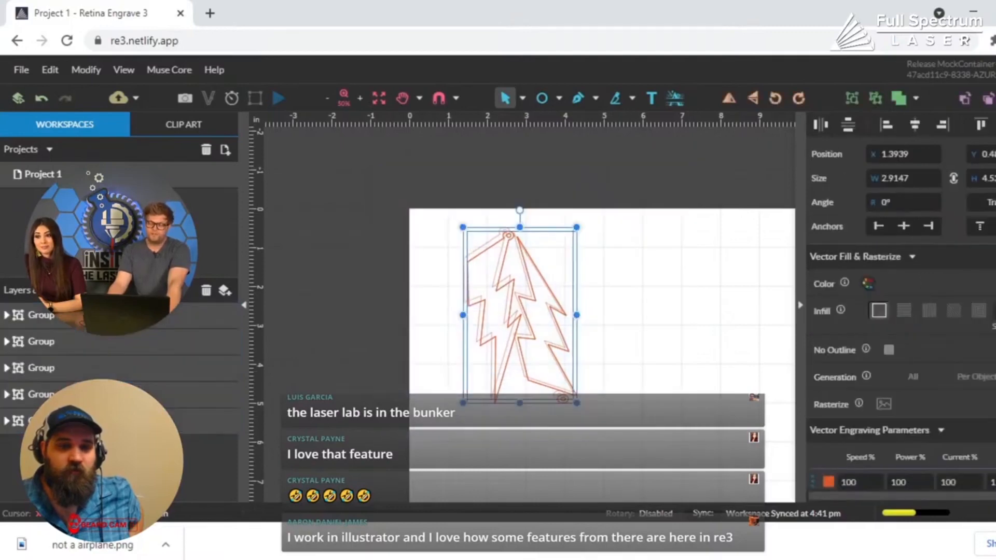
scroll(901, 301, "down", 5)
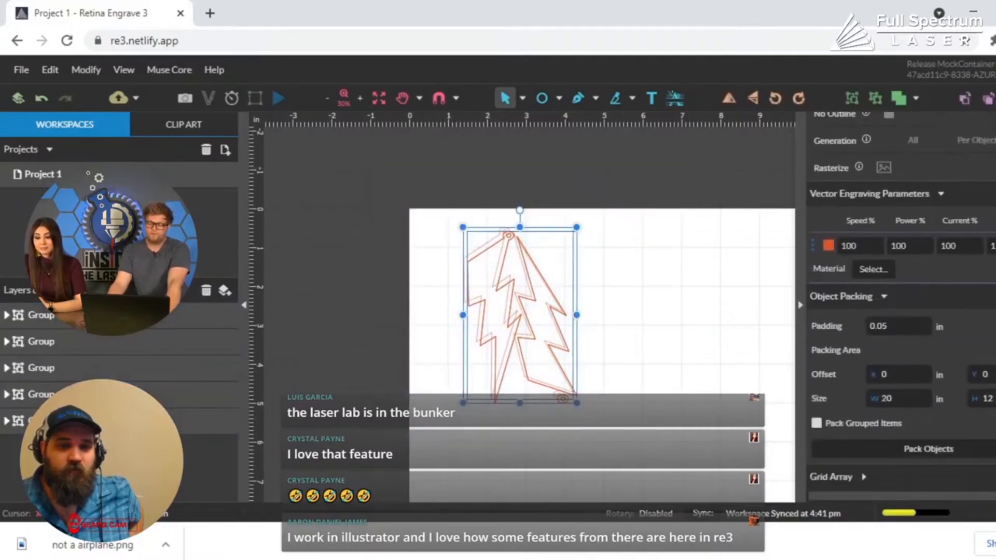
left_click(929, 449)
scroll(743, 384, "down", 5)
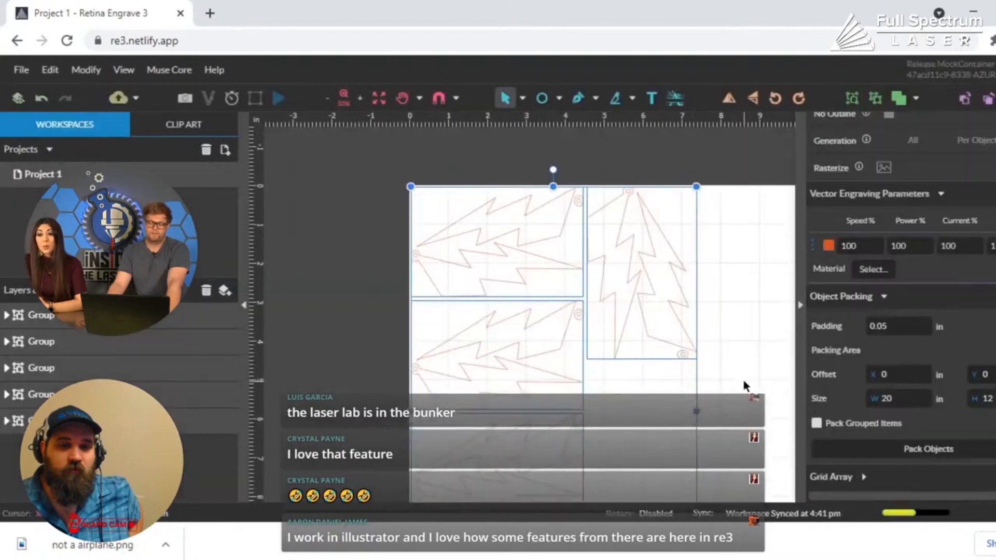
scroll(743, 385, "down", 1)
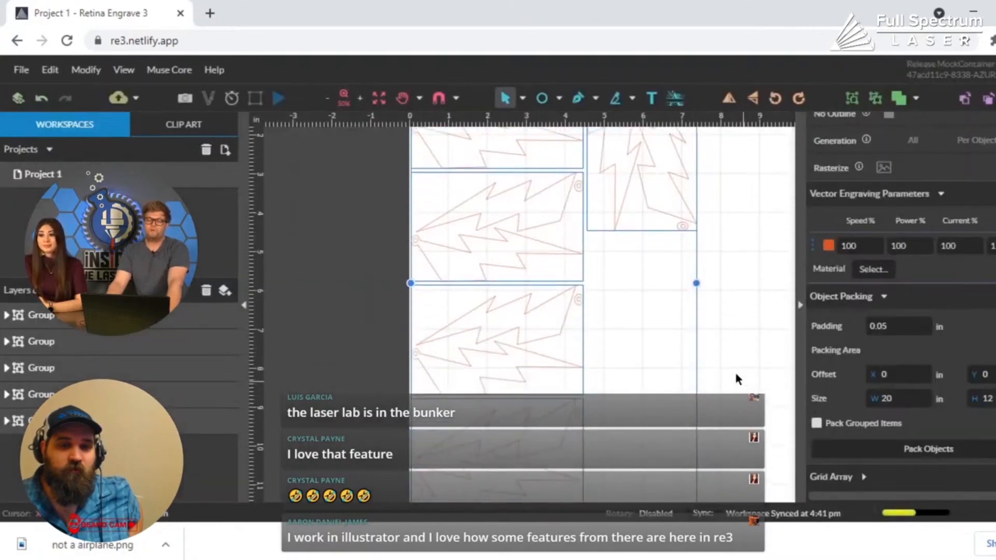
left_click(326, 98)
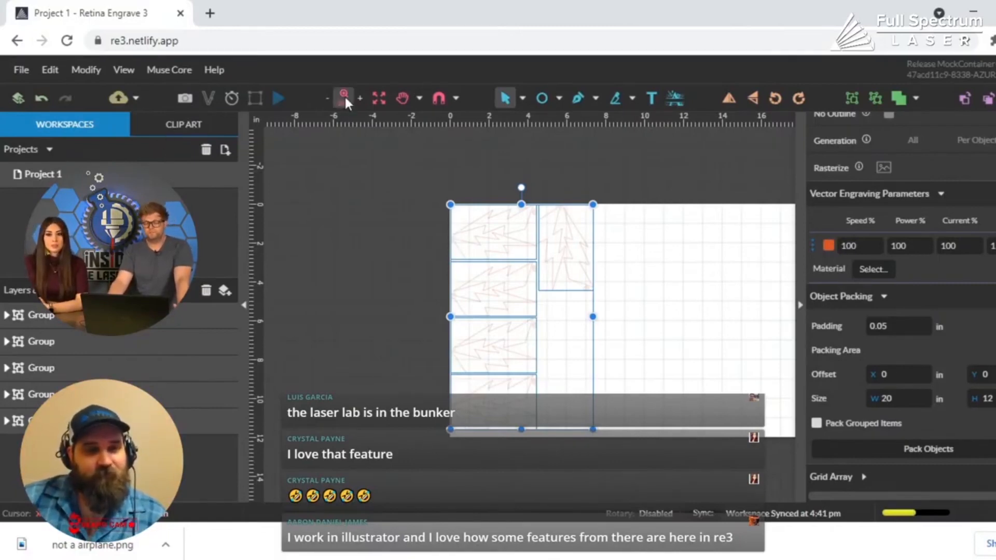
left_click(360, 100)
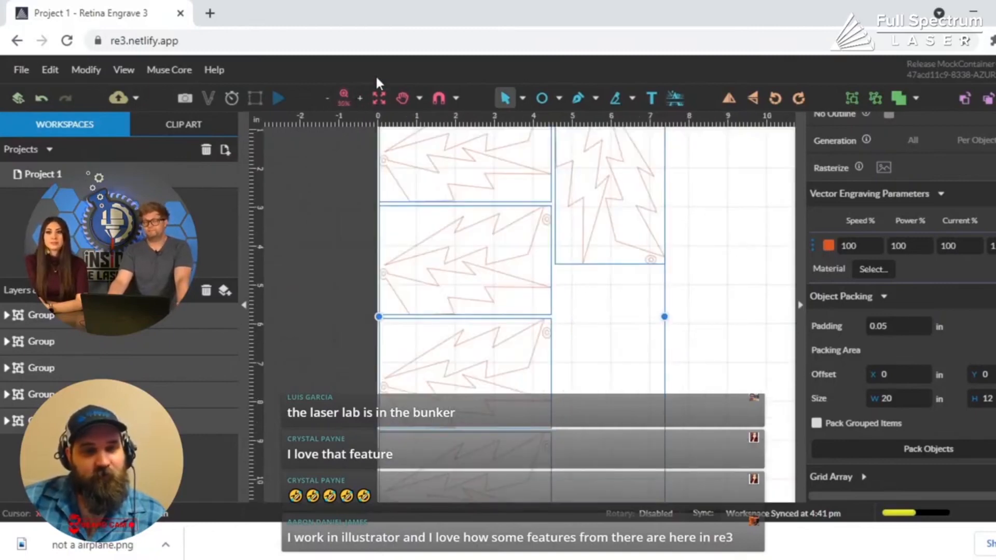
- Undo the object packing and try moving one group to the right of the stack
left_click(415, 174)
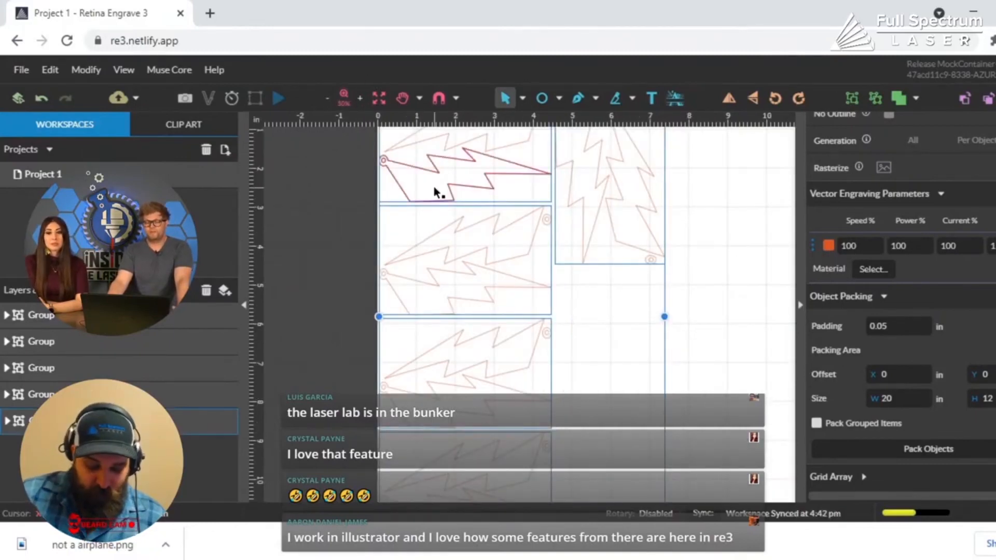
key("ctrl+z")
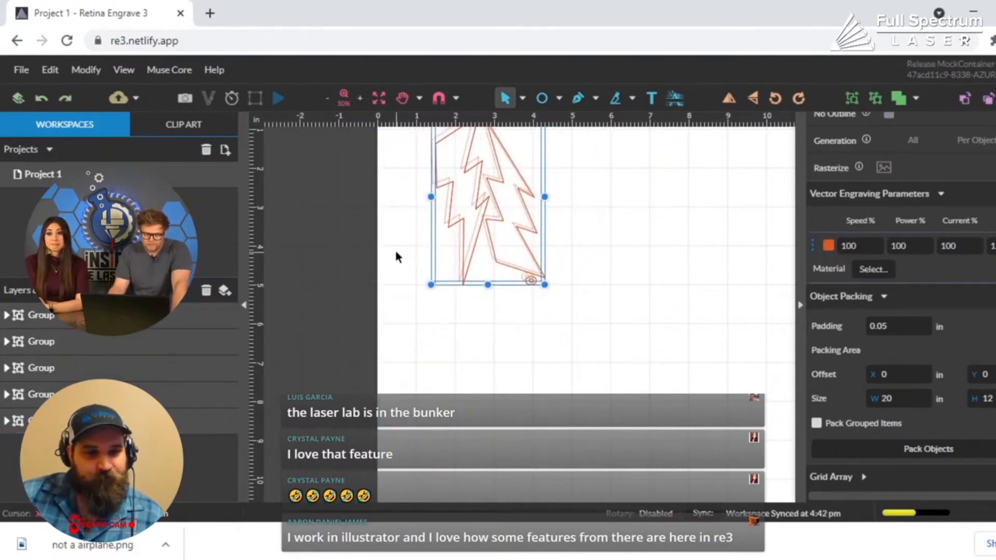
left_click(328, 98)
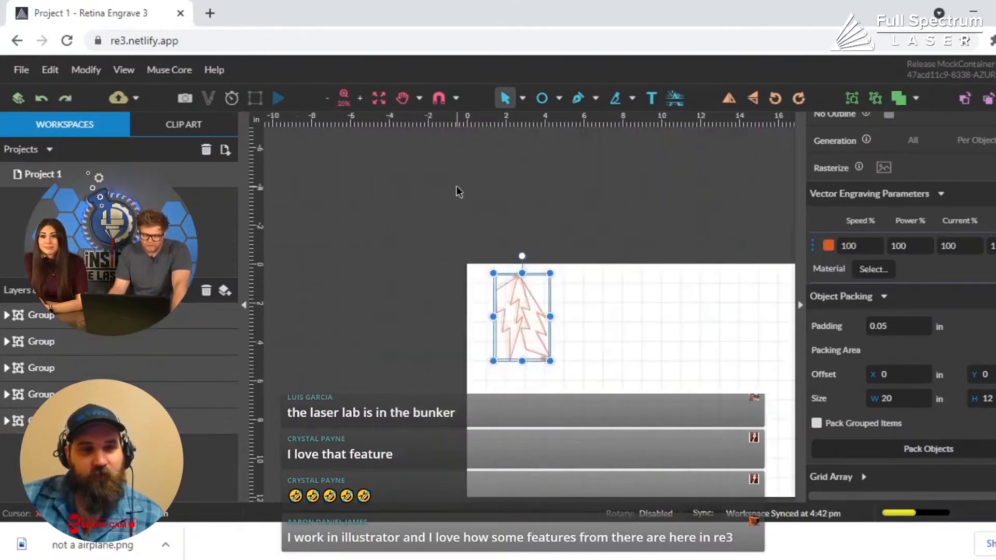
left_click(360, 98)
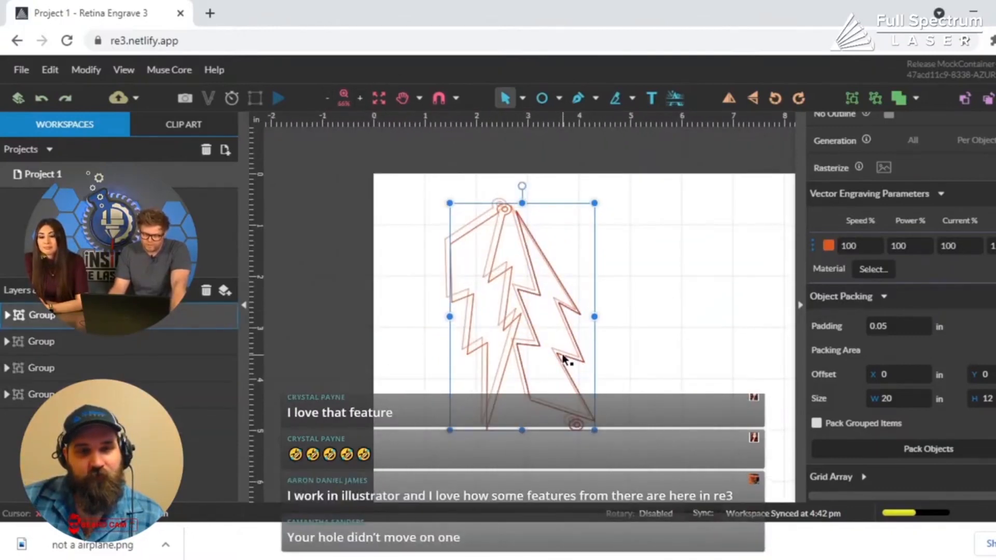
left_click_drag(563, 358, 642, 348)
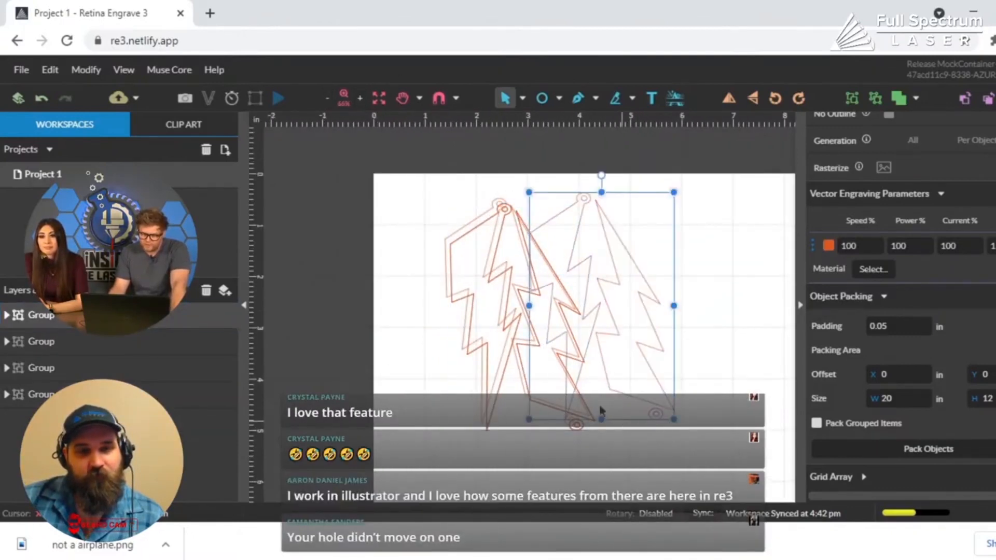
- Undo the group move, copies, grouping and rotations back to the upright mirrored pair of bolts
key("ctrl+z")
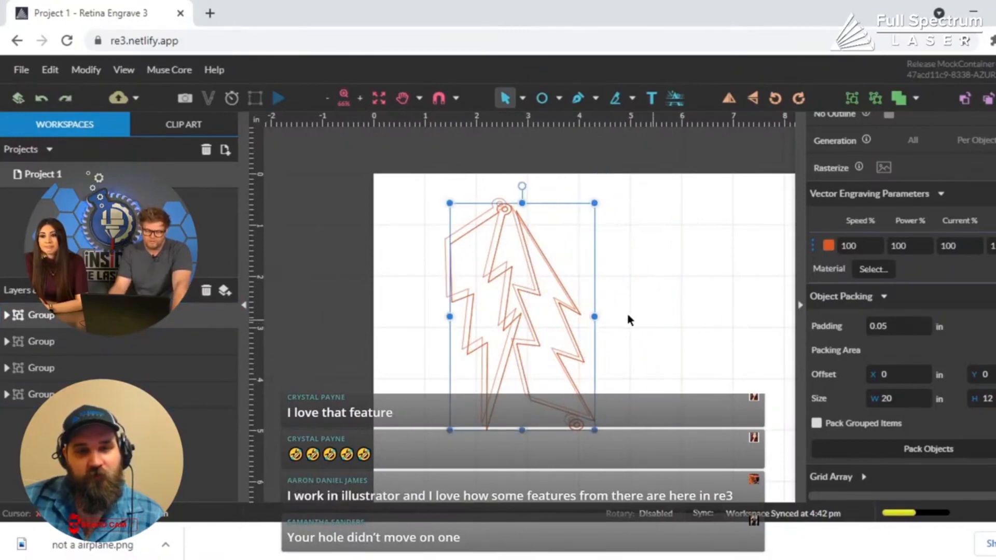
key("ctrl+z")
key("ctrl+z")
key("ctrl+z")
key("ctrl+z")
key("ctrl+z")
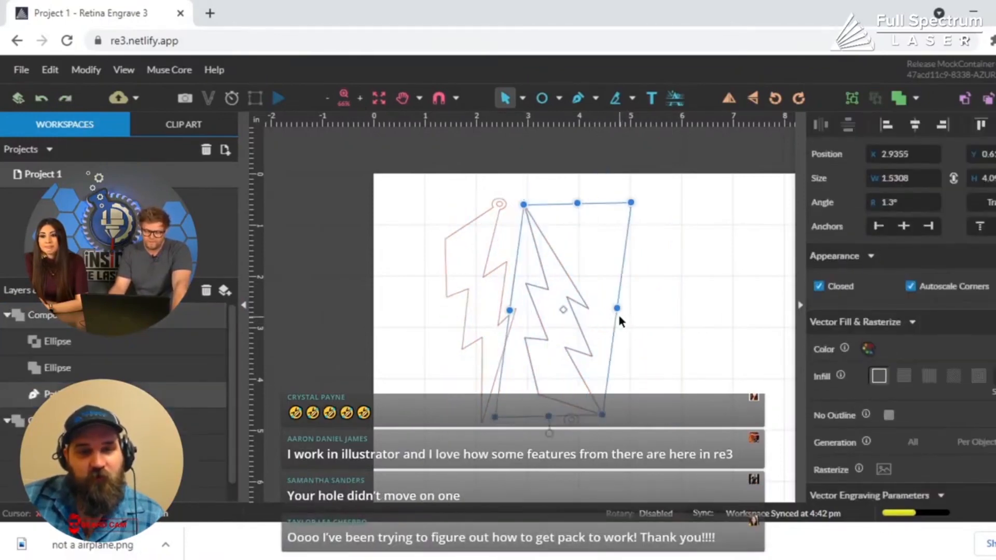
key("ctrl+z")
key("ctrl+z")
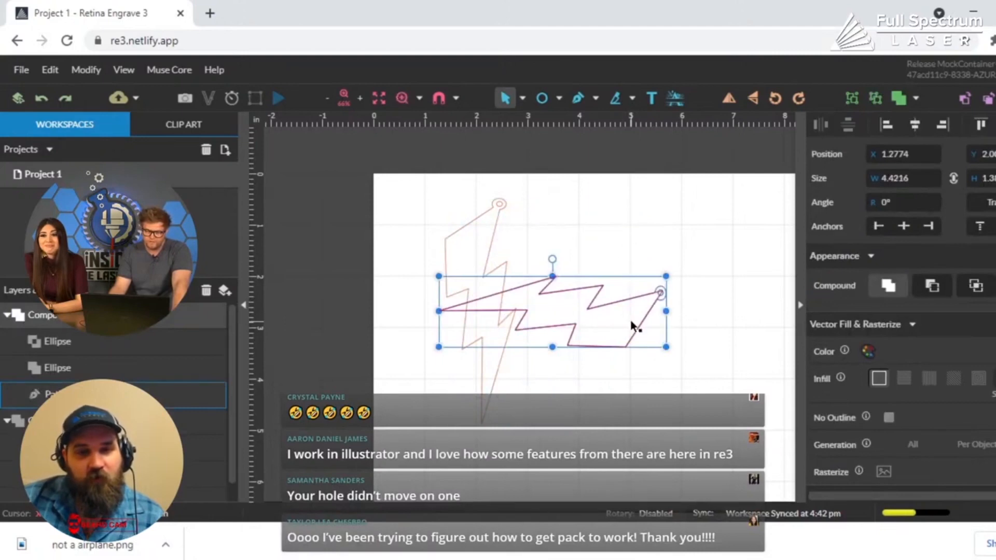
key("ctrl+z")
- Group the upright mirrored pair of bolts and paste three copies of the group
left_click(712, 254)
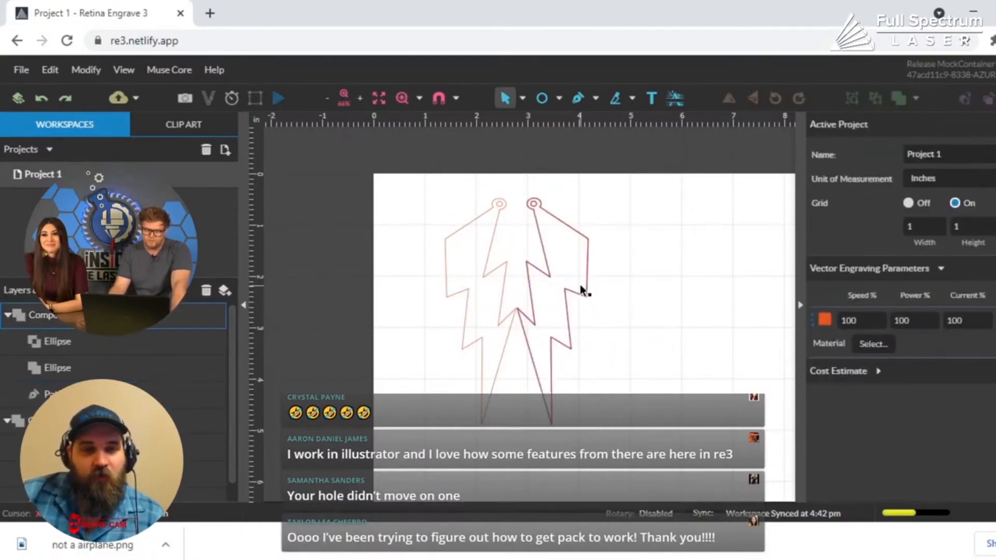
left_click_drag(670, 466, 290, 178)
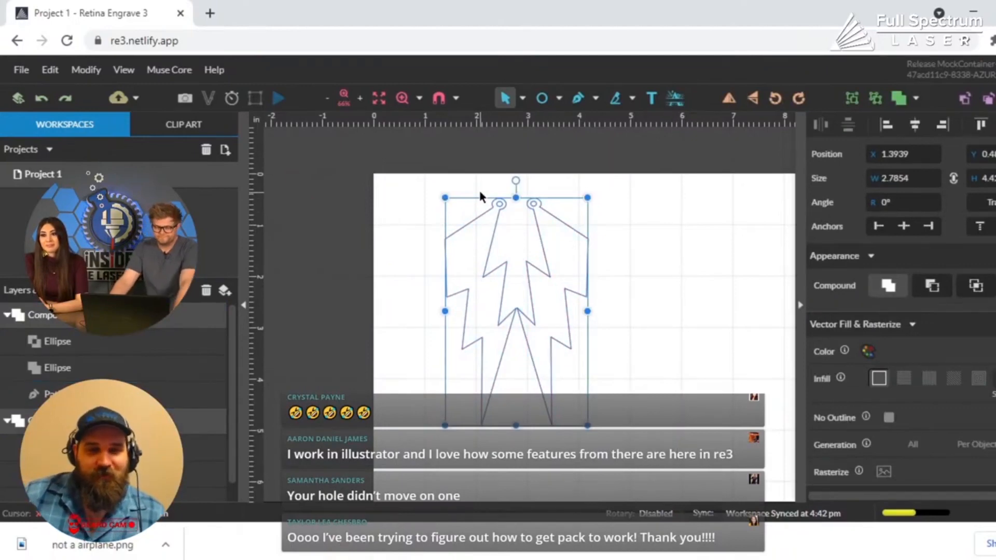
left_click(847, 98)
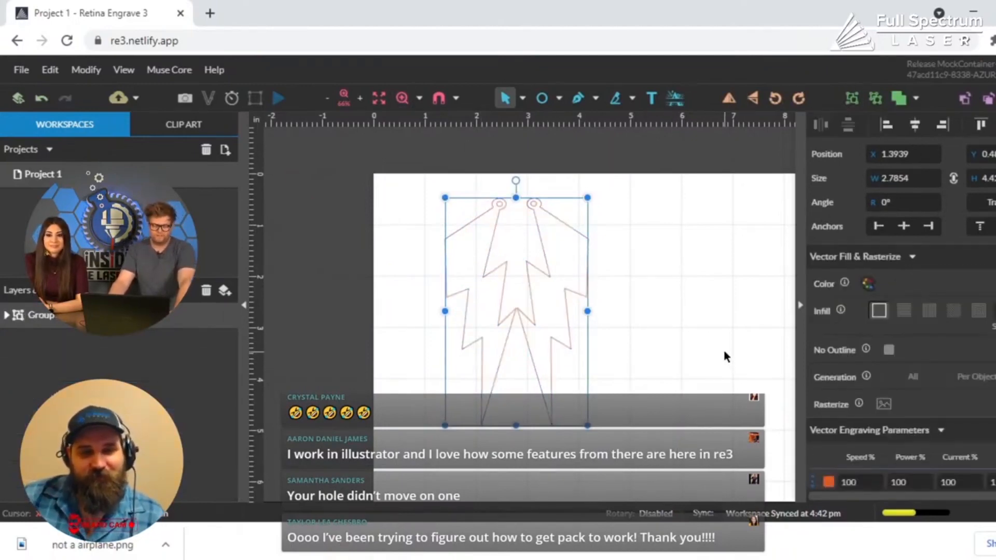
key("ctrl+c")
key("ctrl+v")
key("ctrl+v")
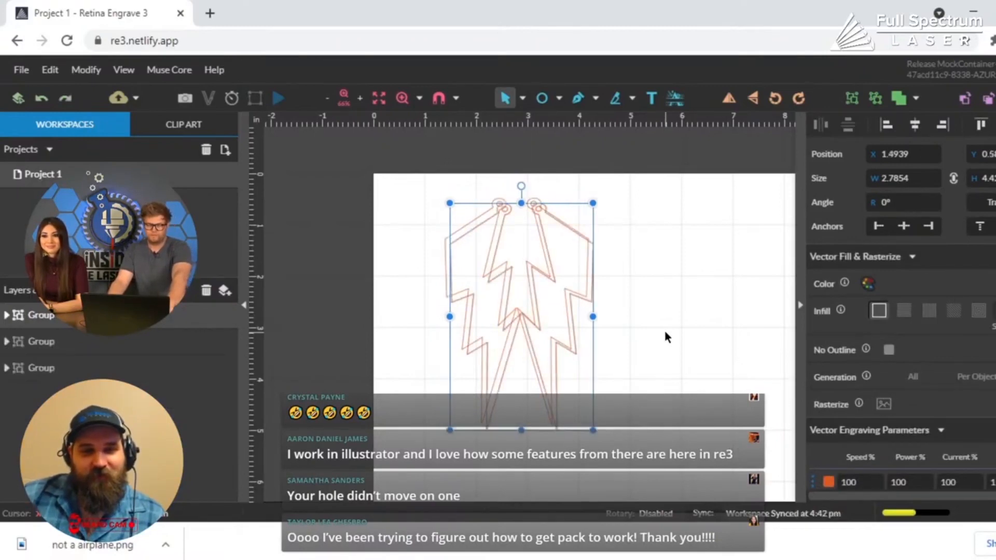
- Select all four bolt groups and set the packing area's width to 12 in
left_click(458, 329)
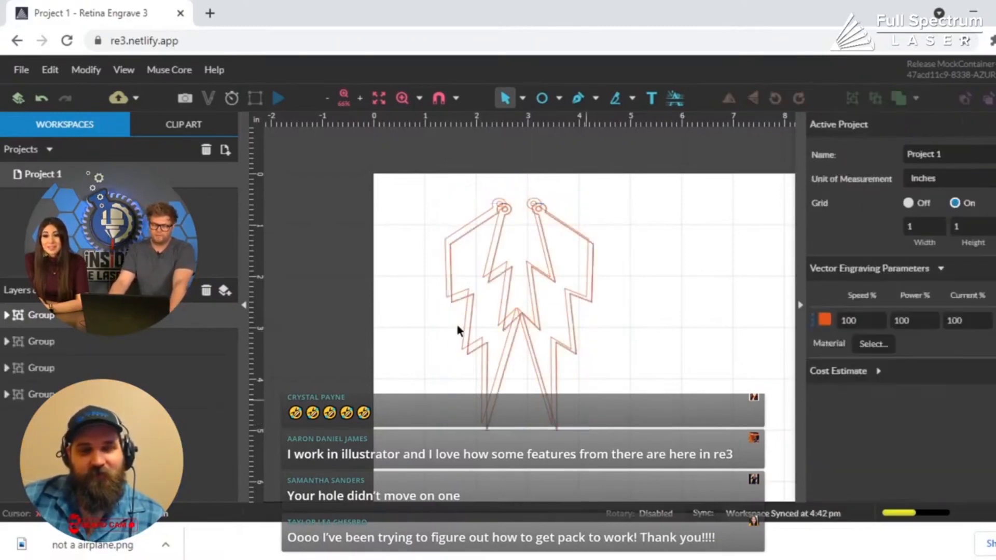
left_click_drag(679, 447, 334, 182)
scroll(908, 382, "down", 5)
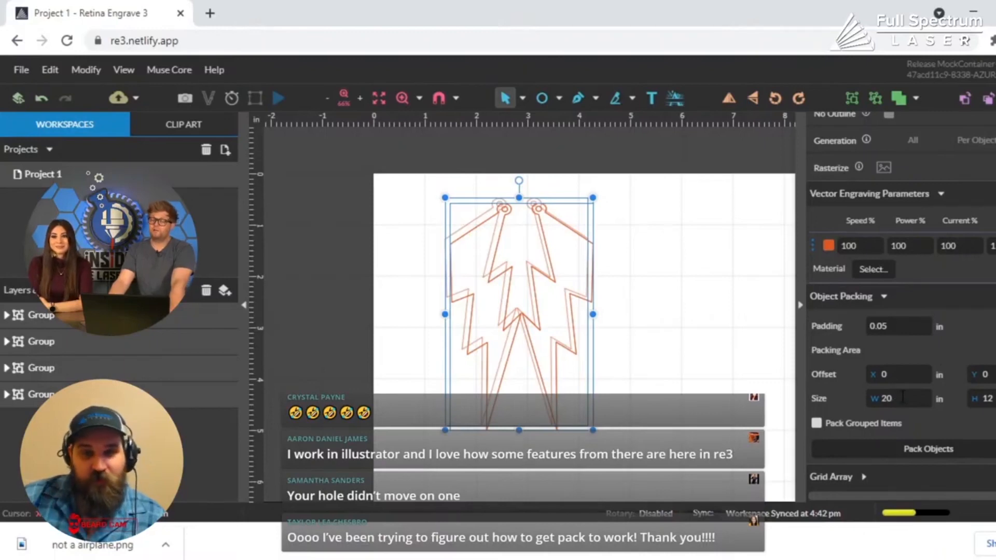
left_click(899, 371)
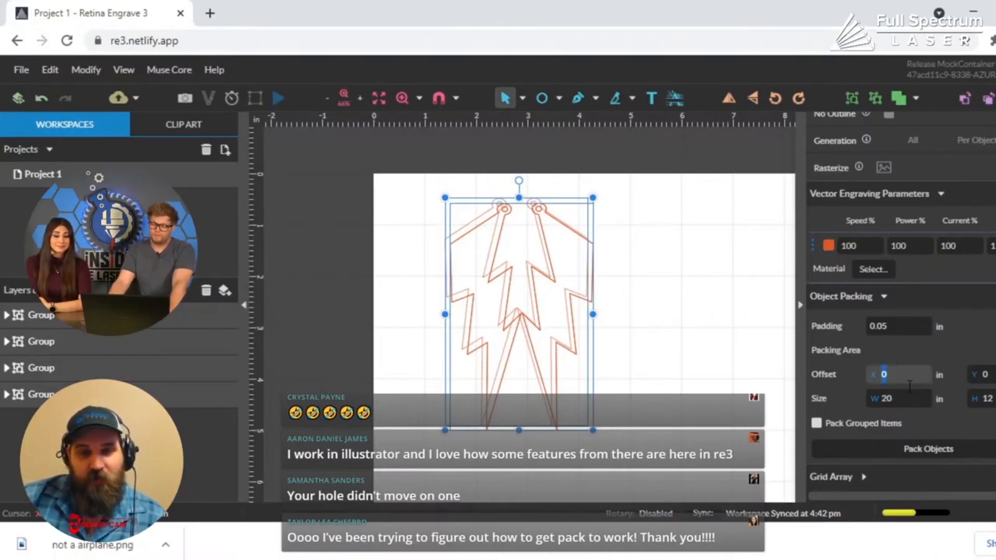
left_click(919, 401)
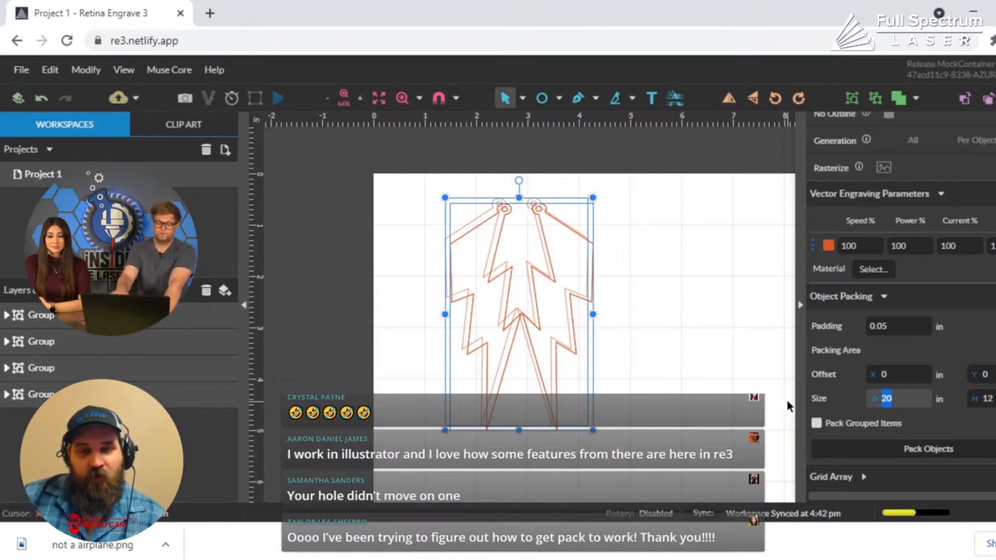
type("12")
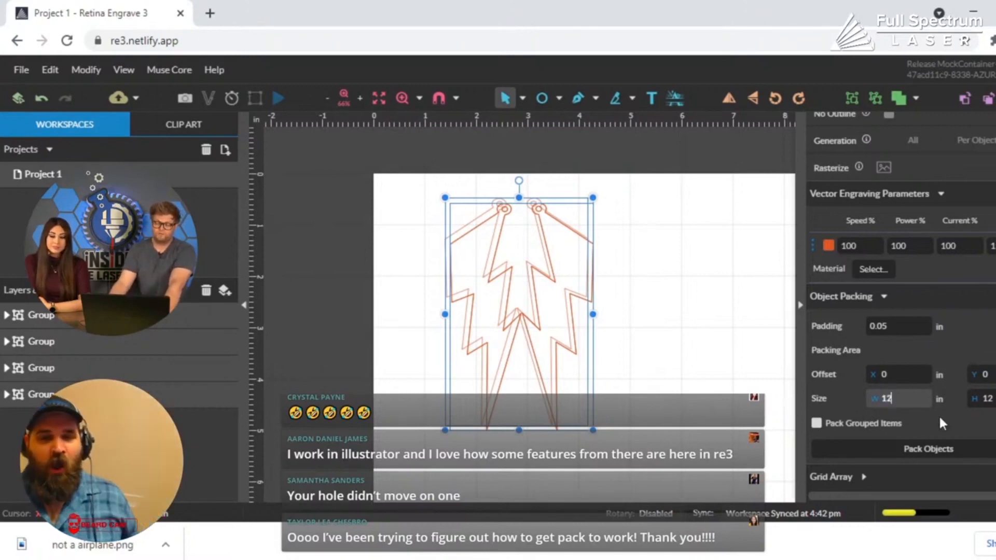
- Pack the four selected bolt groups into the 12 by 12 in packing area
left_click(935, 448)
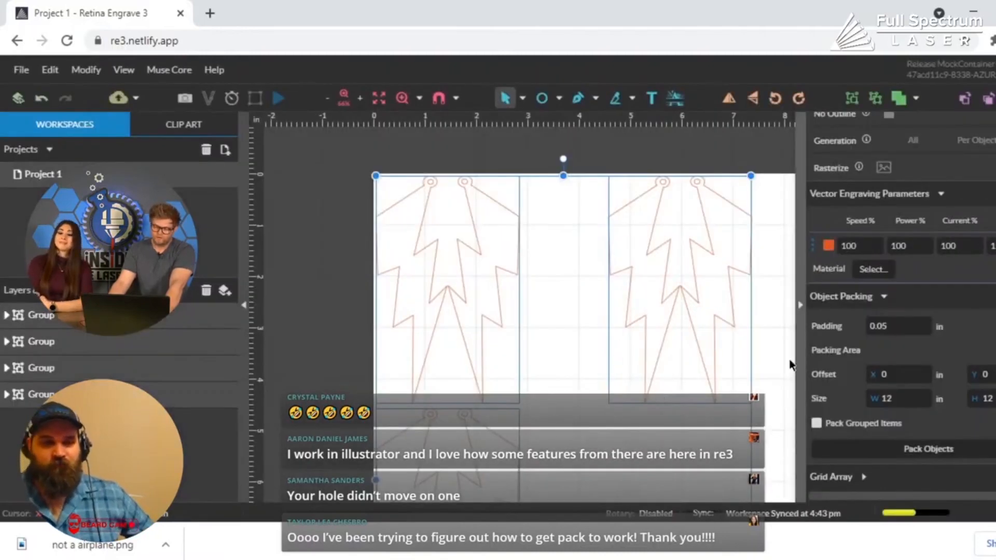
left_click(328, 97)
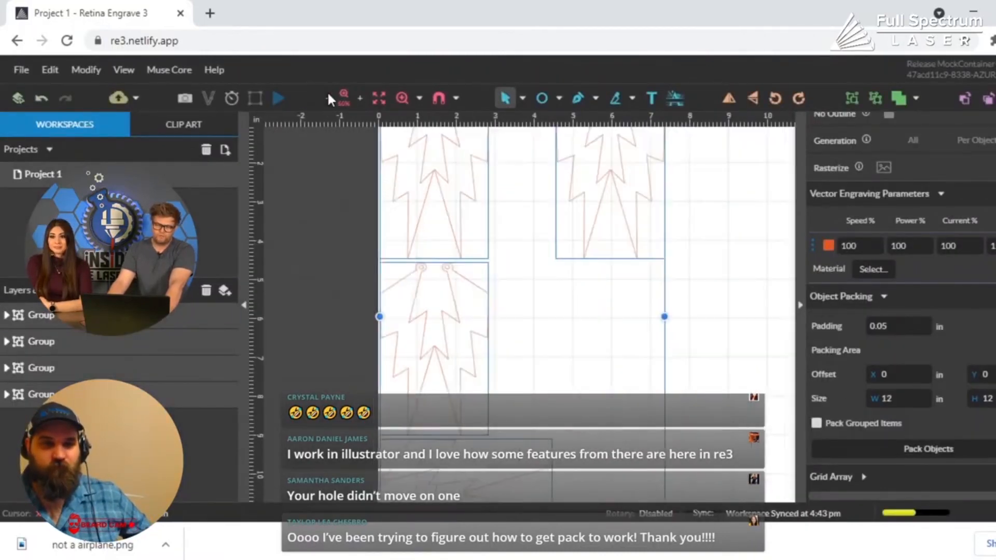
left_click(328, 98)
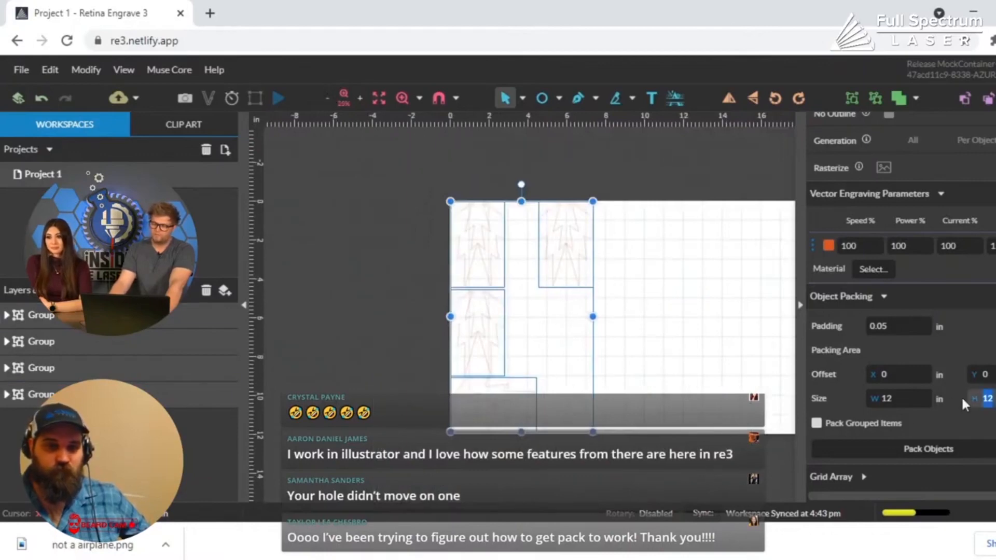
- Set the packing area's width to 20 in and try to set its height to 20 in
type("20")
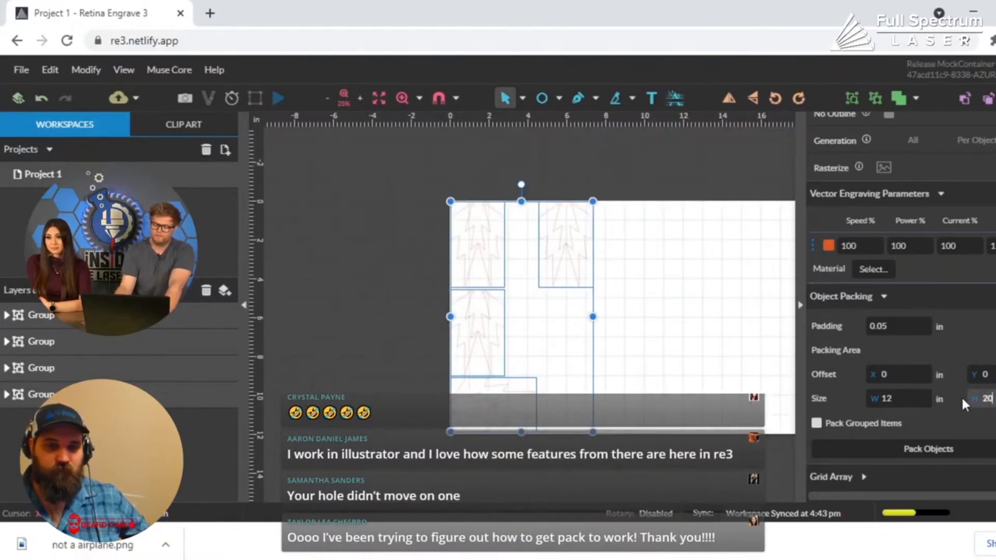
left_click(923, 390)
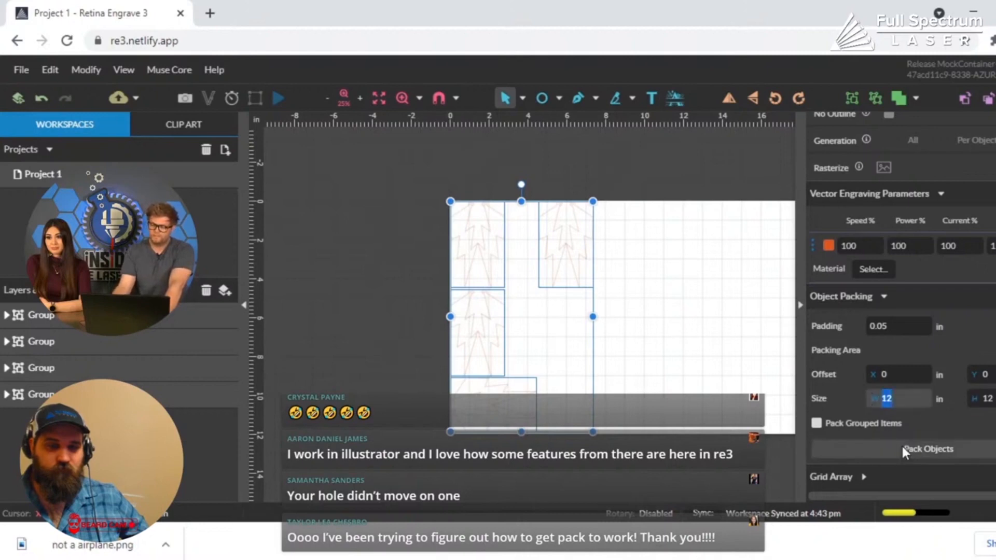
type("2")
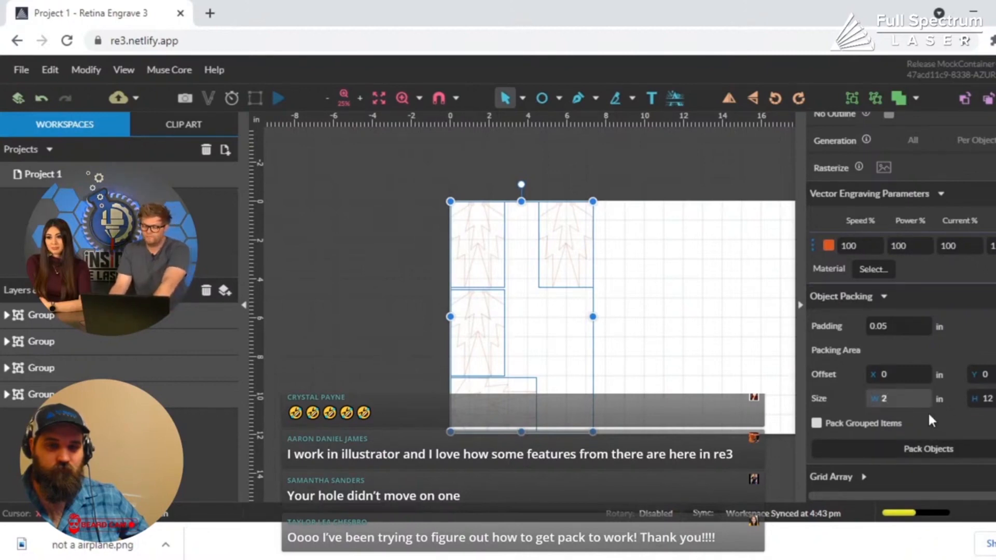
type("0")
key("Tab")
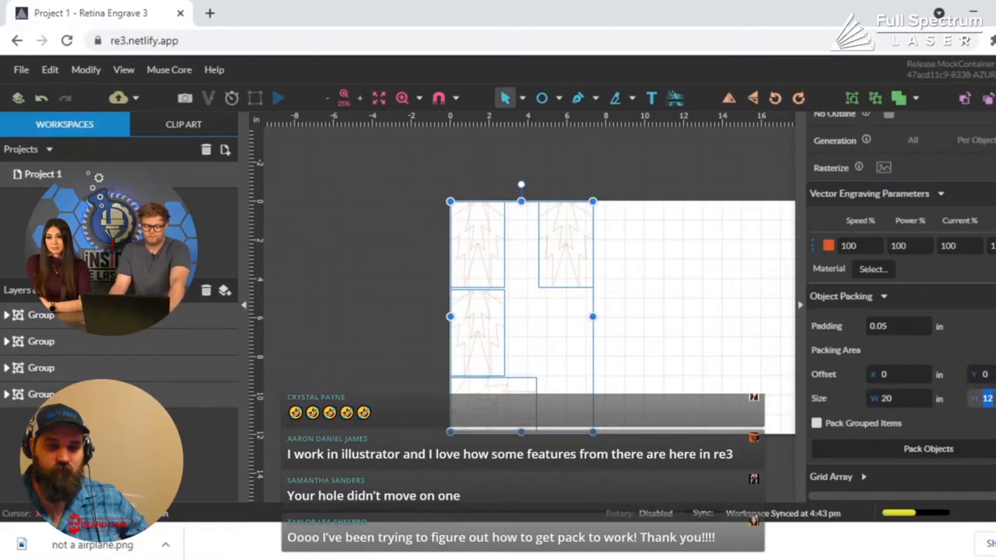
type("20")
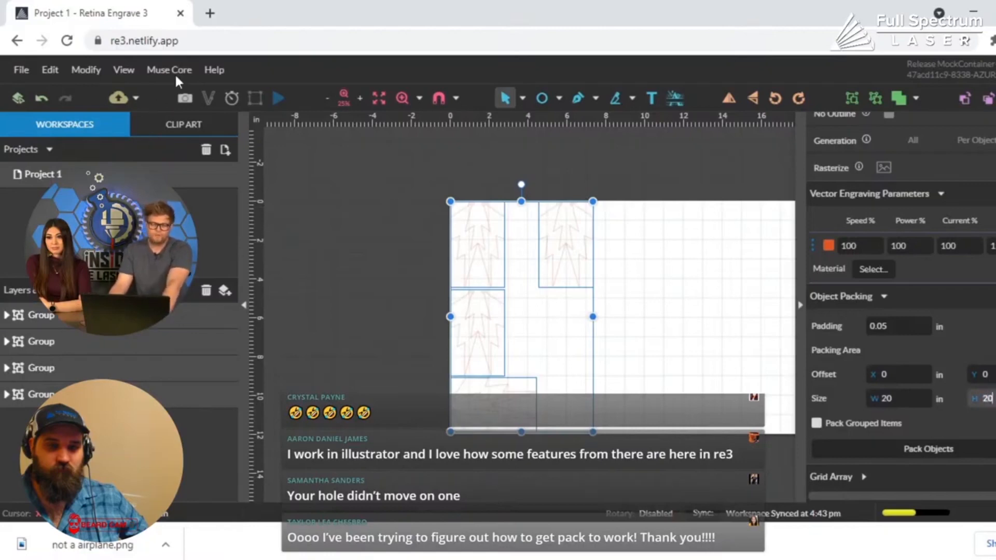
- Check the list of available laser machines, reselect all four bolt groups and return to the packing area's size
left_click(174, 70)
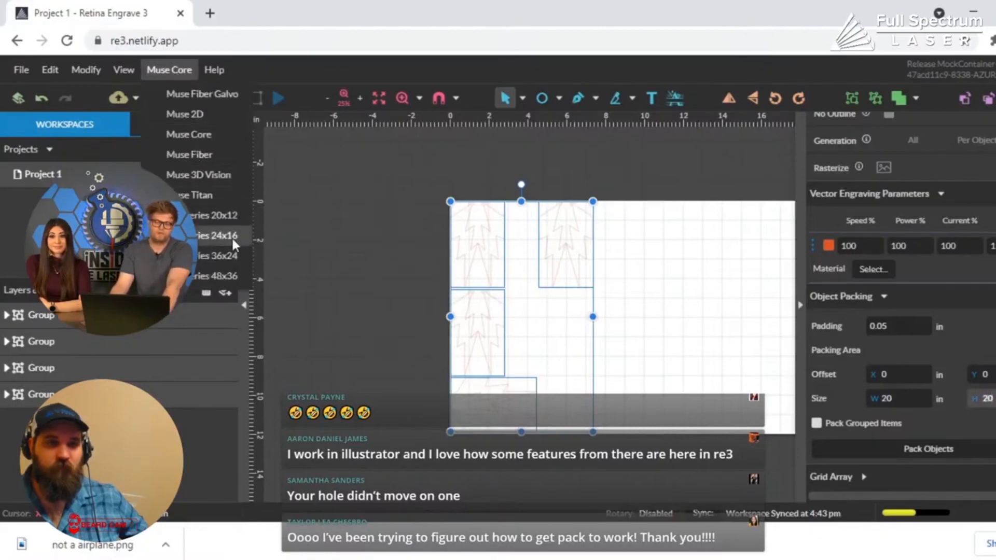
left_click(375, 260)
left_click_drag(419, 182, 711, 434)
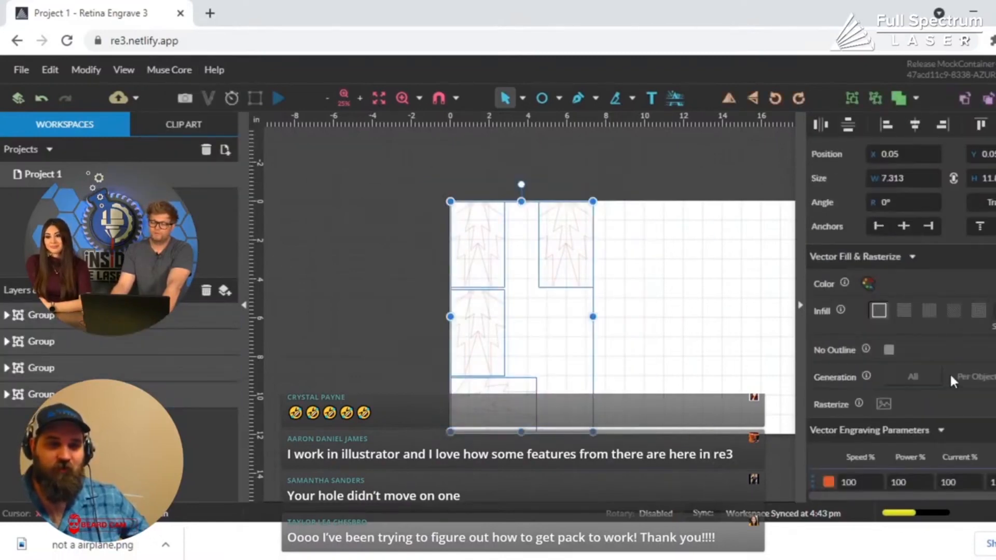
scroll(952, 381, "down", 5)
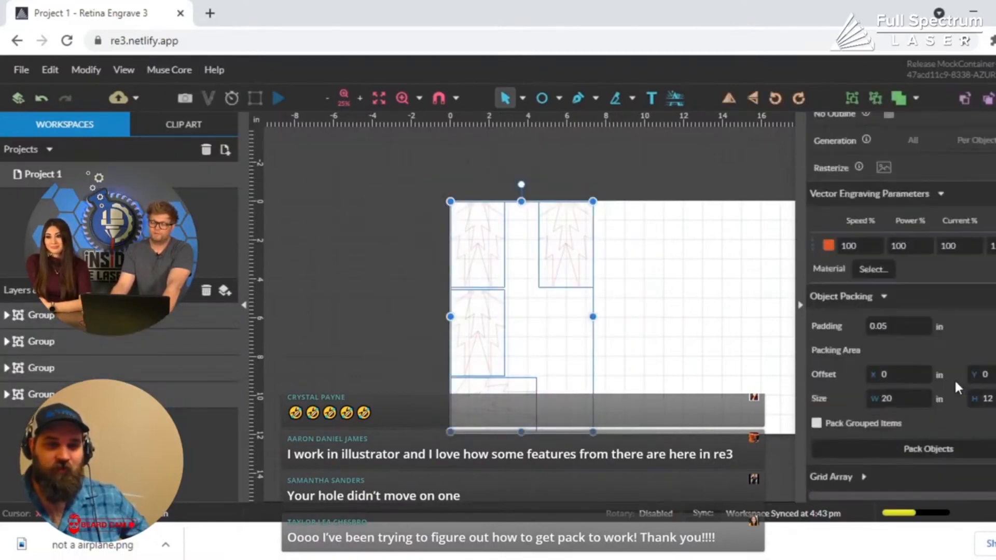
left_click(910, 398)
double_click(887, 398)
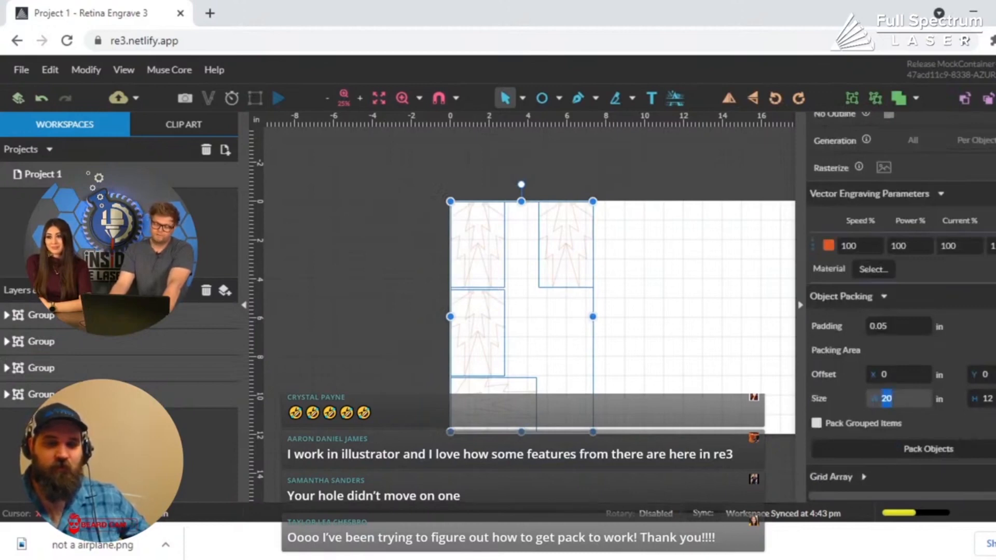
- Delete the separate bolt group beside the stack and the sideways group below it
left_click(606, 360)
left_click_drag(675, 350, 507, 182)
left_click(622, 173)
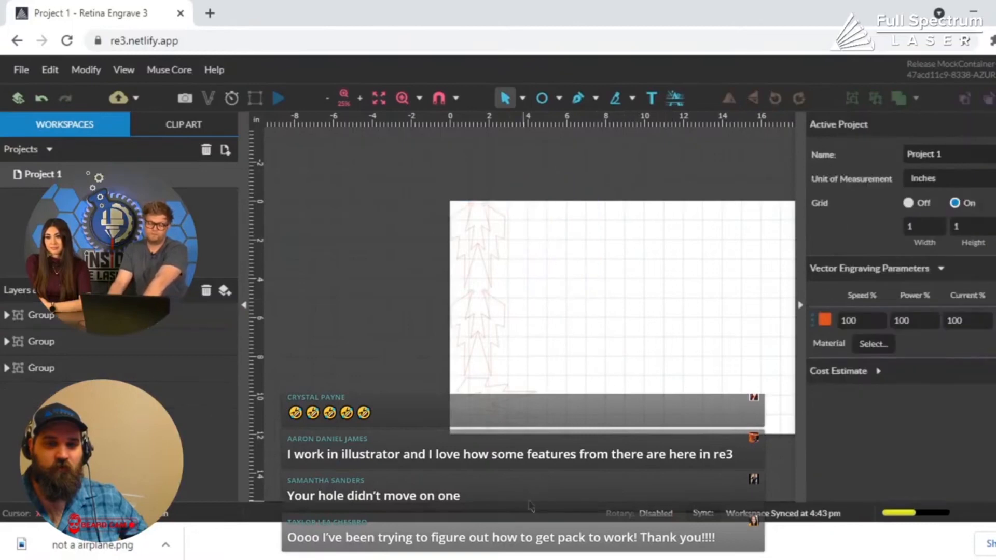
left_click_drag(418, 380, 429, 383)
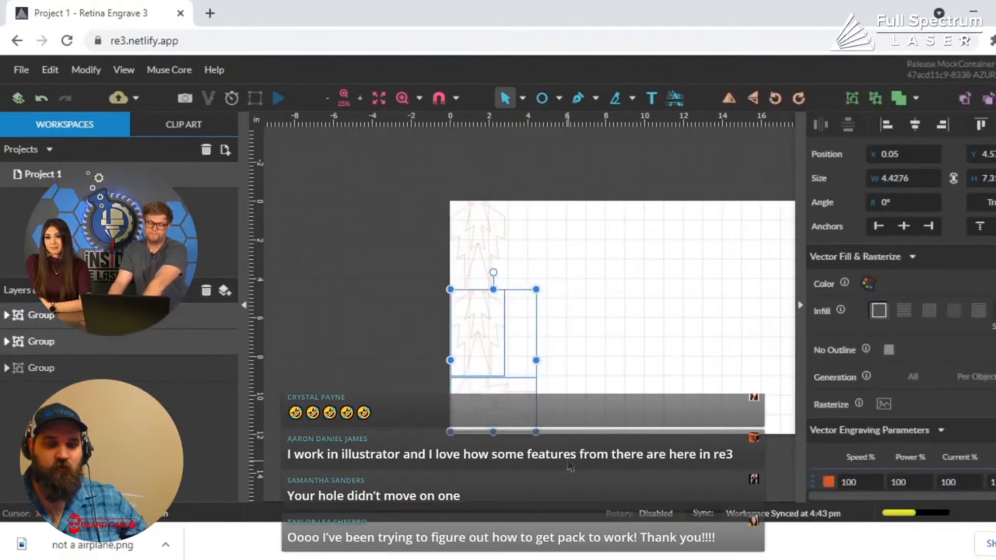
left_click(425, 398)
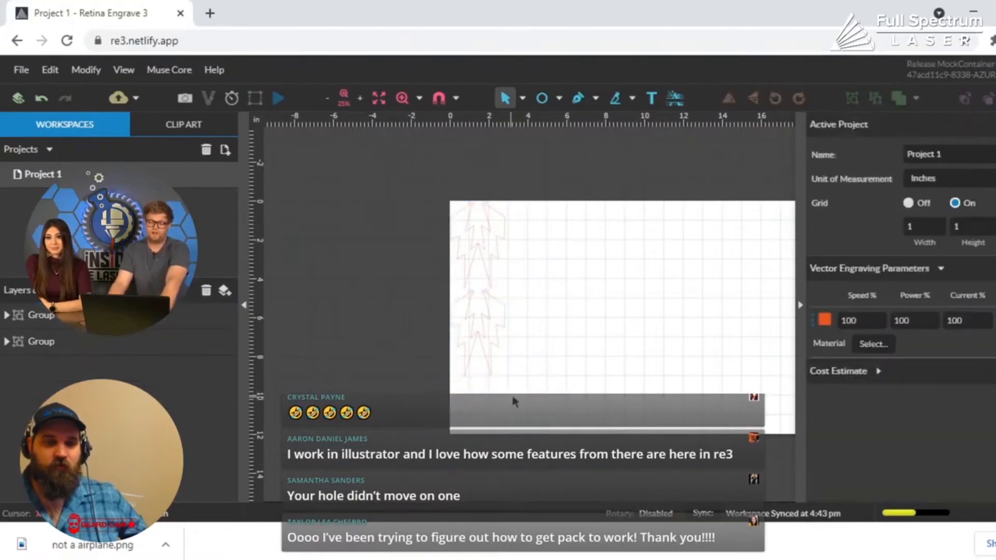
- Select the two remaining bolt groups and pack them within the 20 by 12 in area
left_click_drag(414, 170, 590, 441)
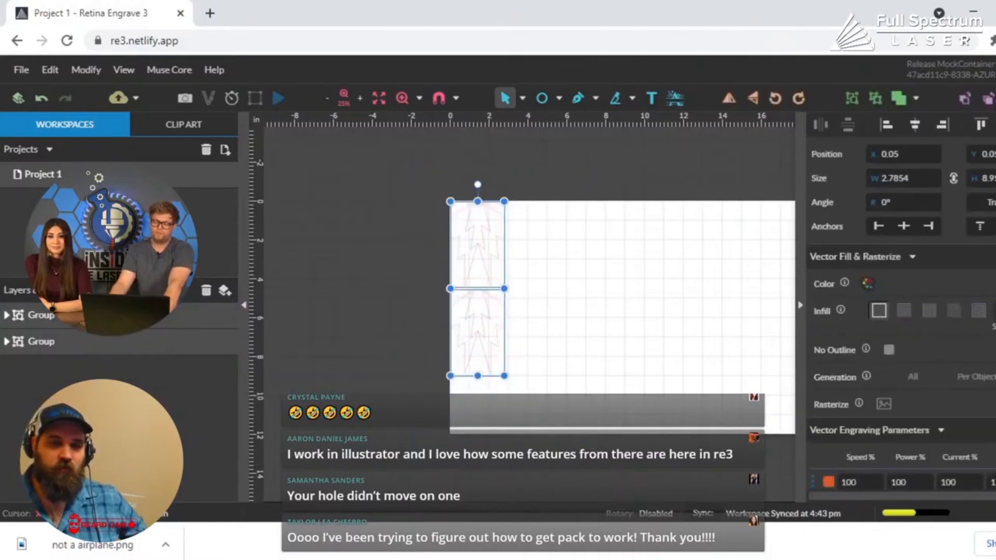
scroll(901, 311, "down", 2)
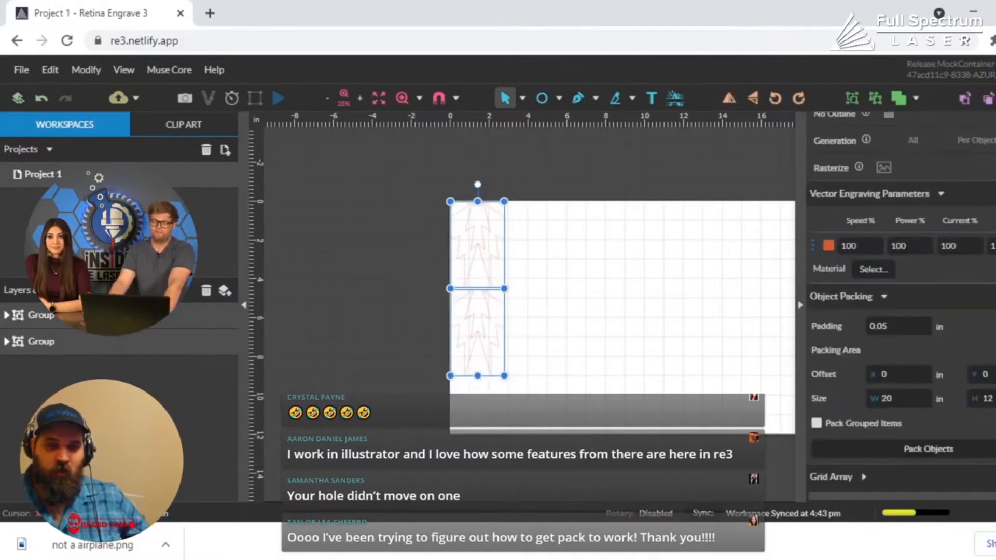
left_click(860, 450)
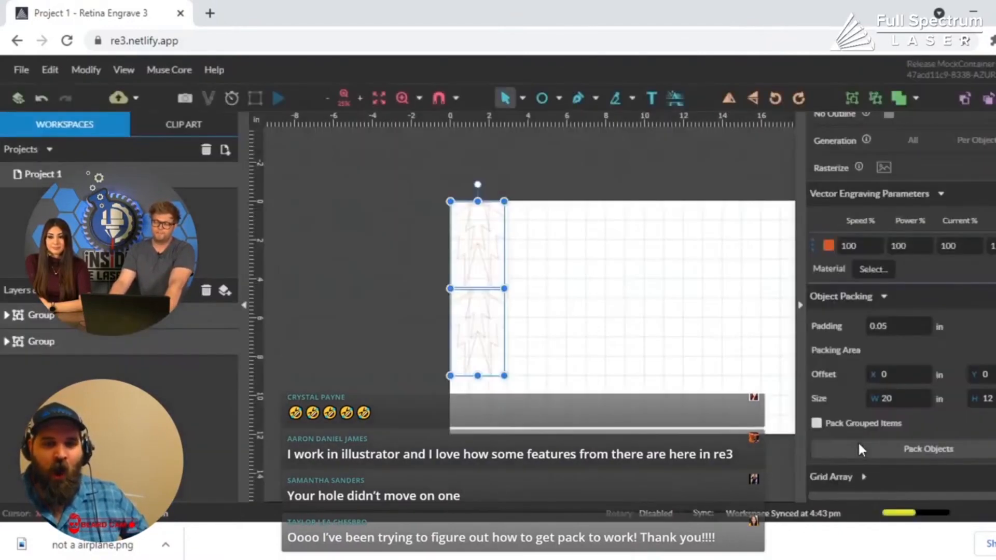
- Move the lower bolt group up to the right of the other group
left_click(359, 97)
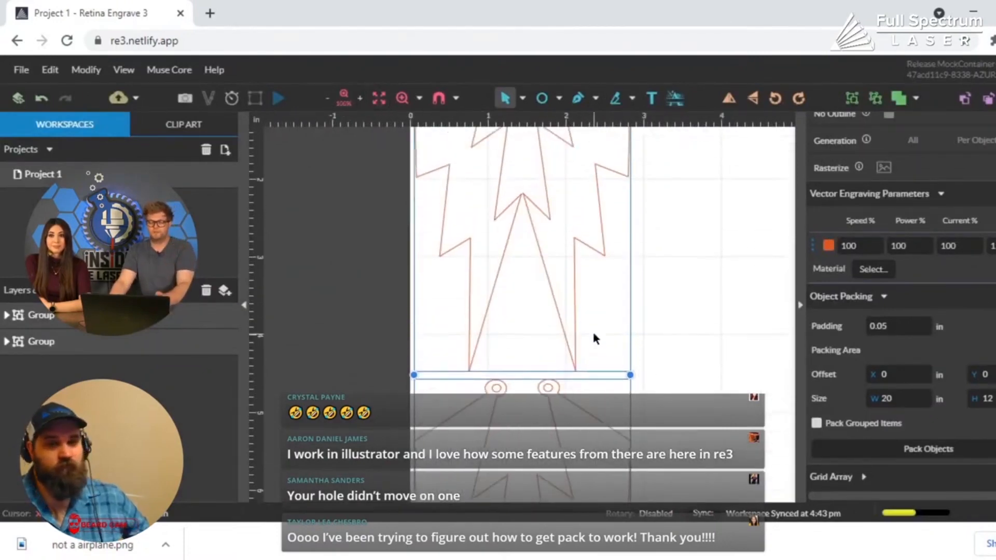
scroll(594, 334, "up", 1)
left_click(409, 310)
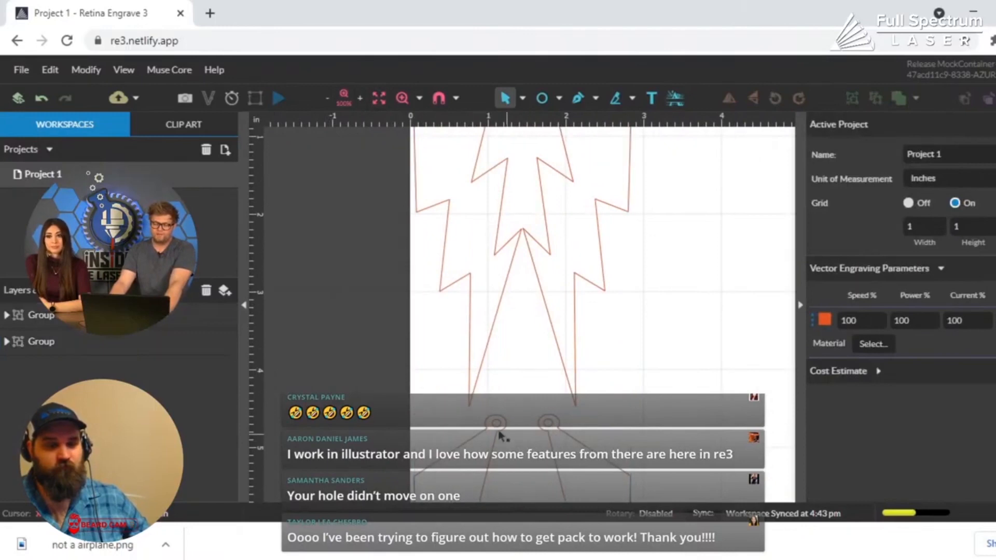
left_click_drag(573, 410, 707, 179)
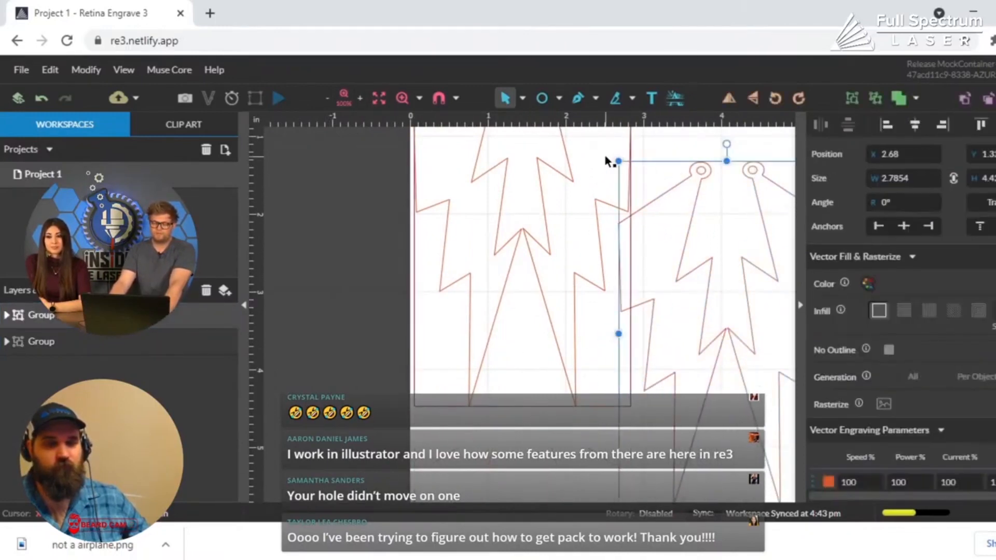
- Rotate the moved bolt group upside down to about 178.9° and shift it against the upright group's jagged edge
left_click_drag(727, 145, 763, 400)
left_click_drag(670, 292, 635, 226)
scroll(727, 311, "up", 3)
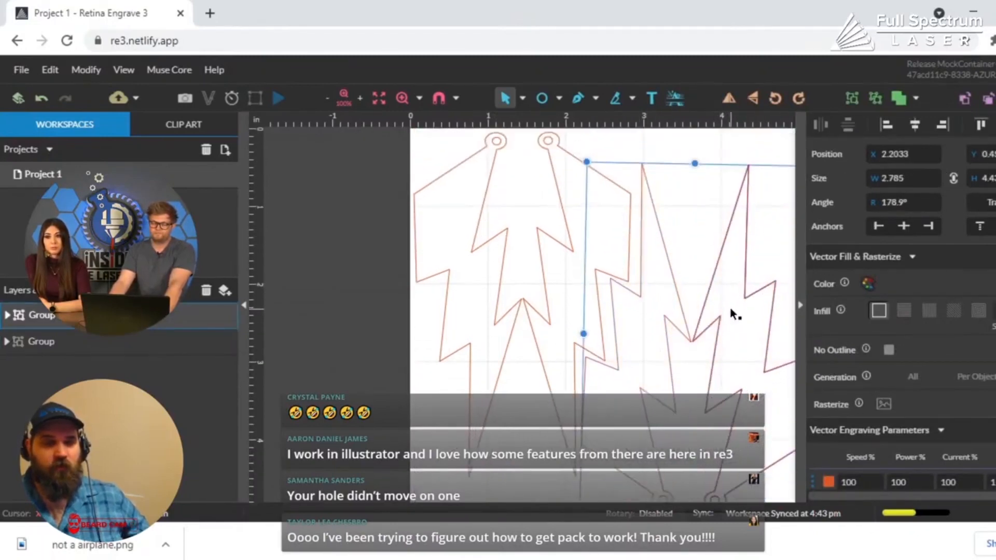
scroll(731, 311, "down", 1)
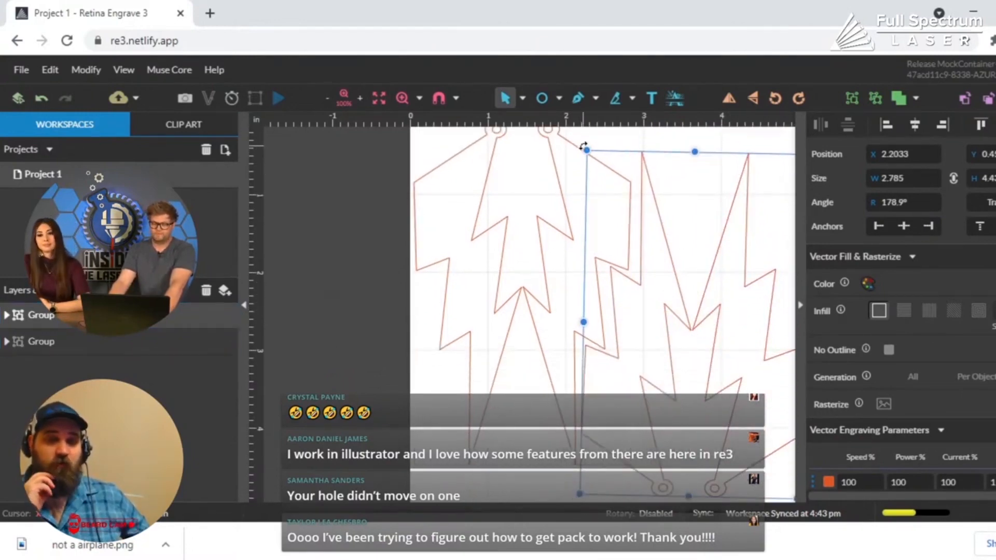
- Straighten the flipped group to about 179.8° and nudge it to about X 2.15 in, nesting it into the upright group
left_click_drag(583, 146, 574, 140)
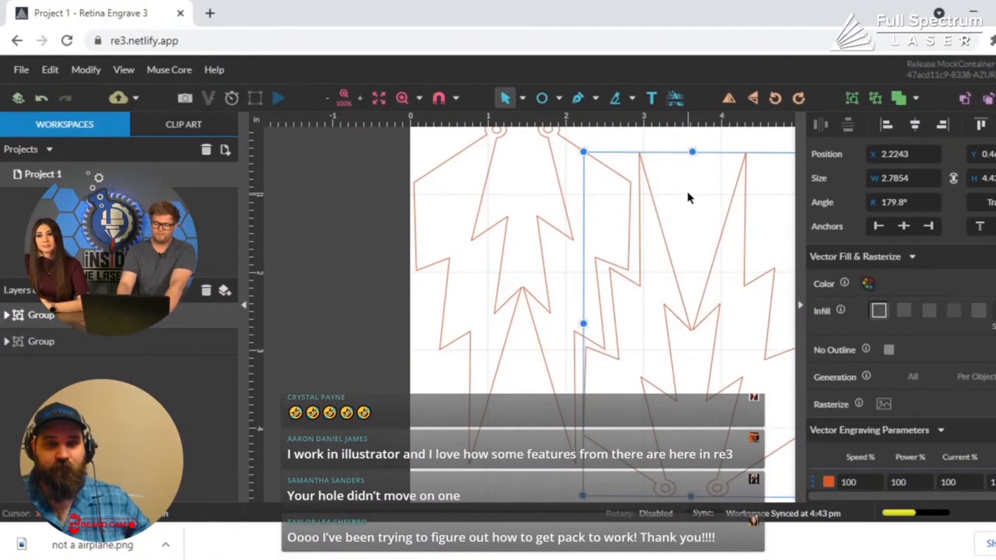
key("Left")
key("Left")
key("Left")
key("Left")
key("Left")
key("Left")
key("Left")
key("Left")
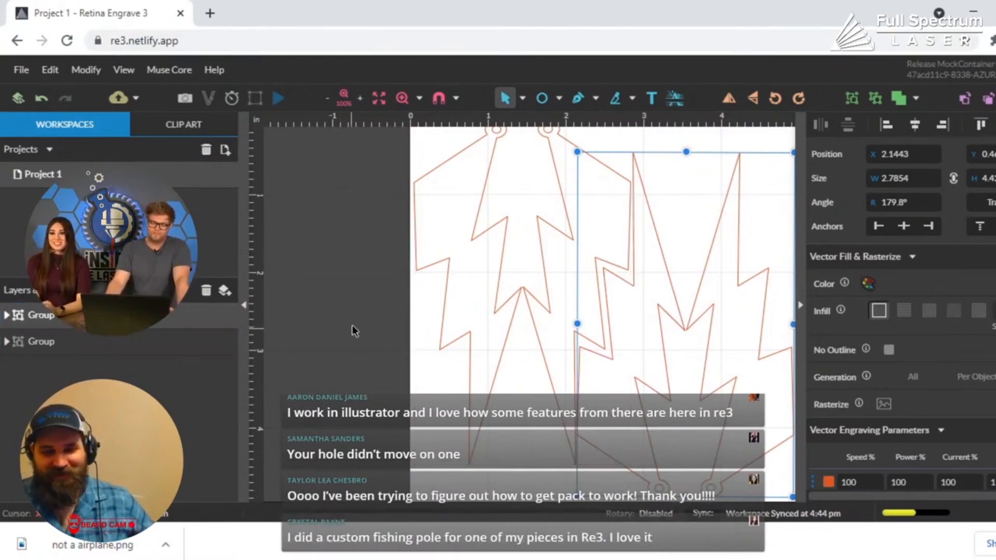
left_click(599, 325)
left_click(610, 348)
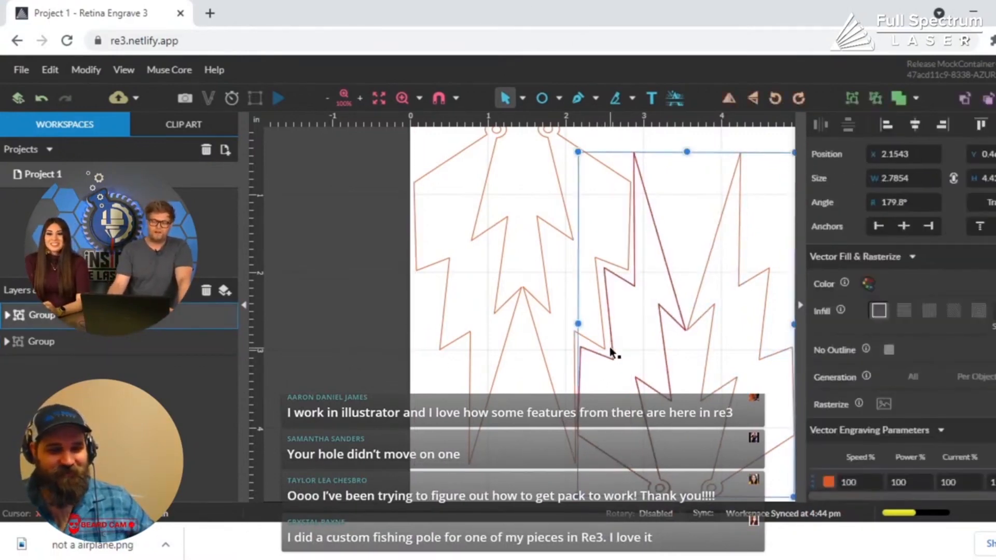